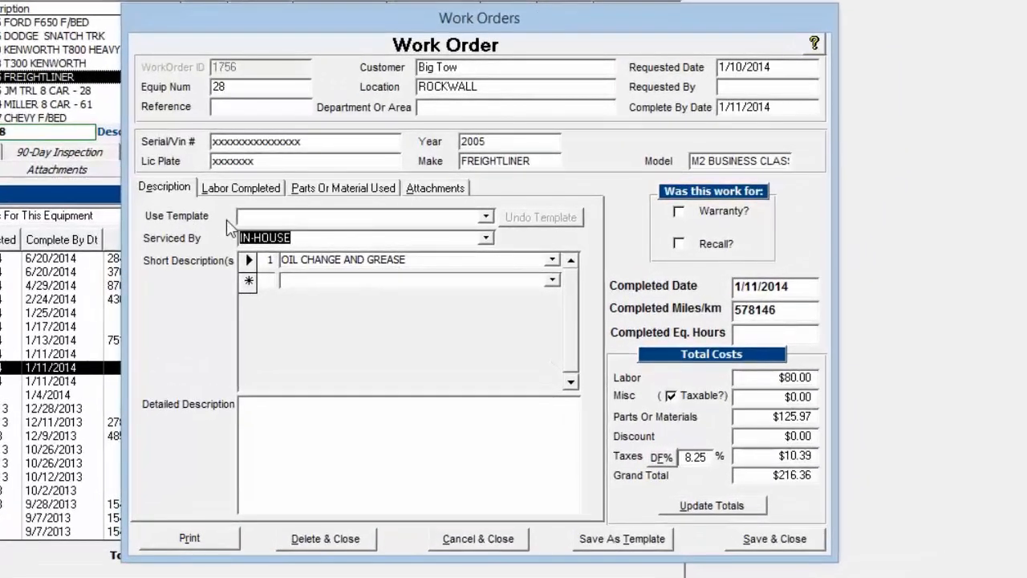
# - Check the available templates and review the labor and parts recorded on the Freightliner's oil change work order
pyautogui.click(486, 217)
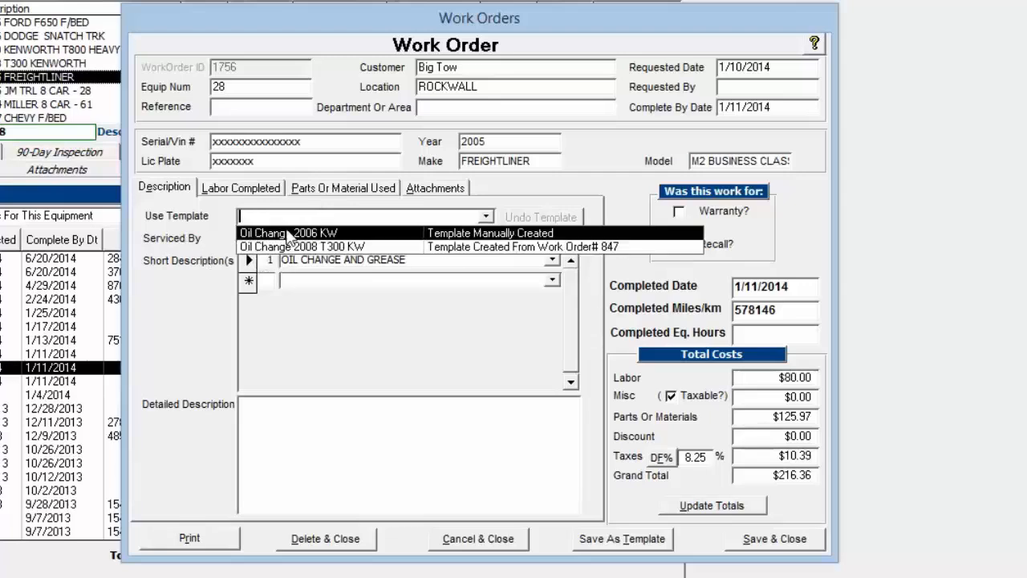
pyautogui.click(200, 243)
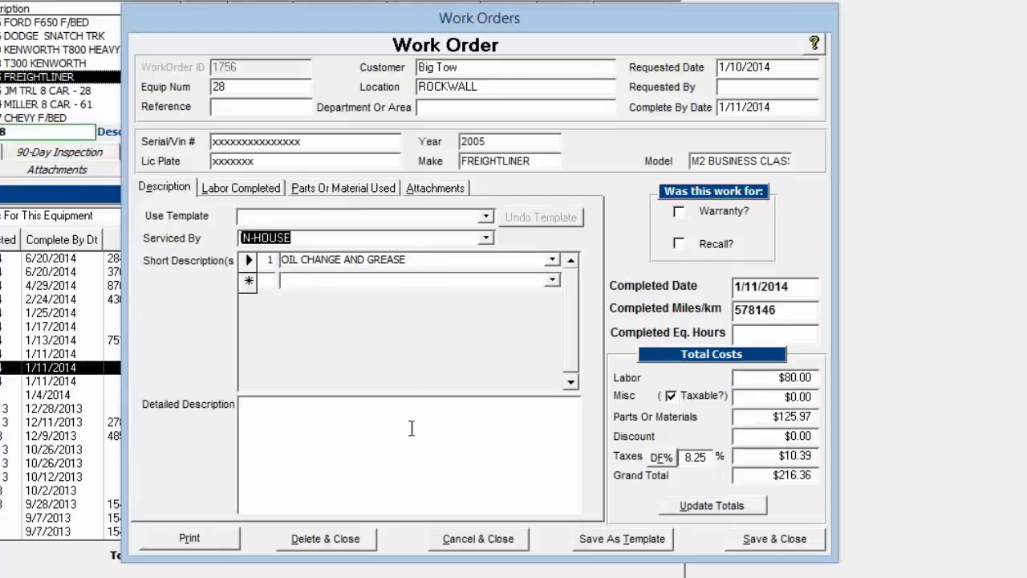
pyautogui.click(231, 189)
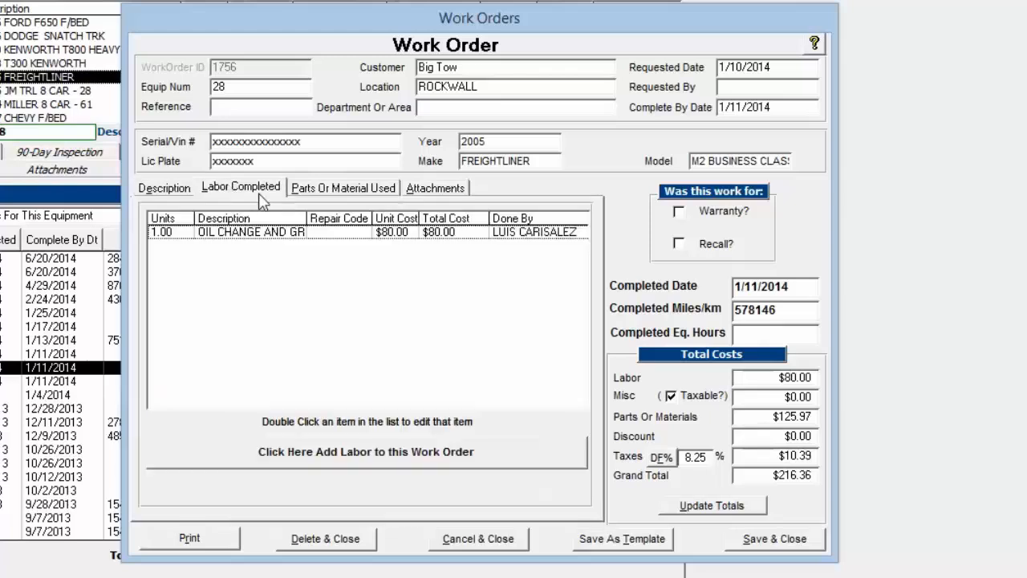
pyautogui.click(343, 189)
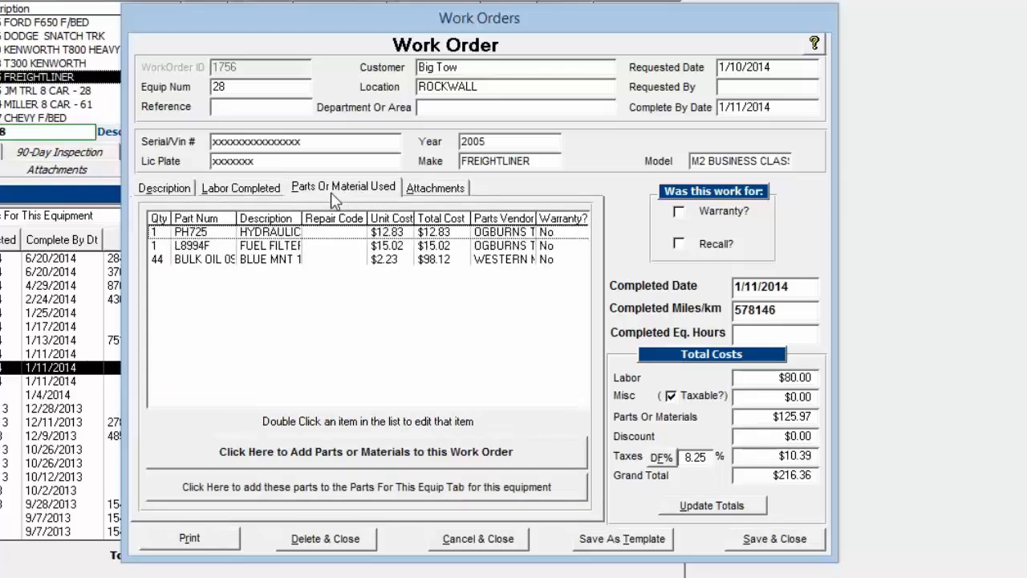
pyautogui.click(160, 192)
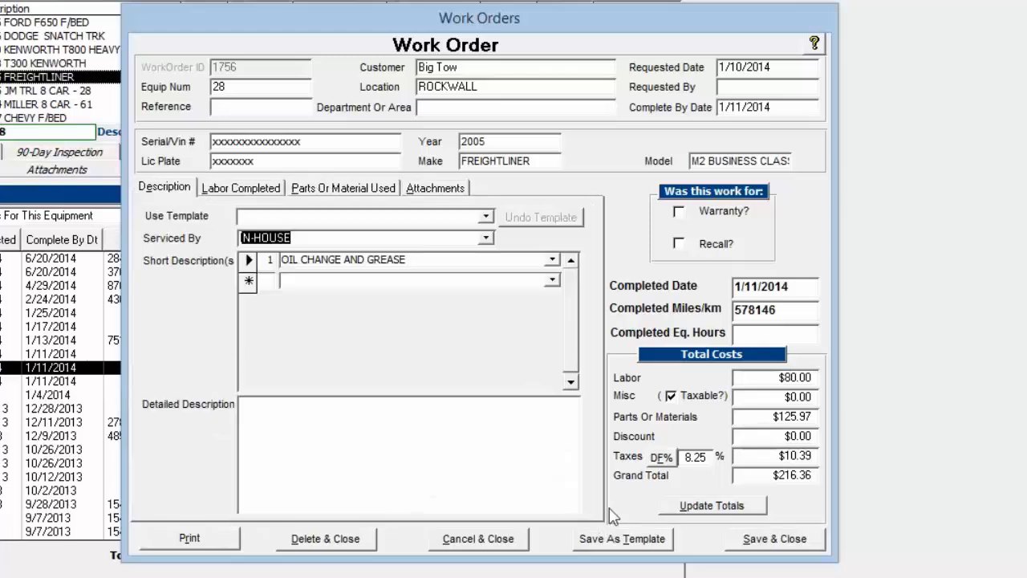
# - Save the oil change work order as a template named Oil Change 2005 FL, and save and close the work order
pyautogui.click(639, 539)
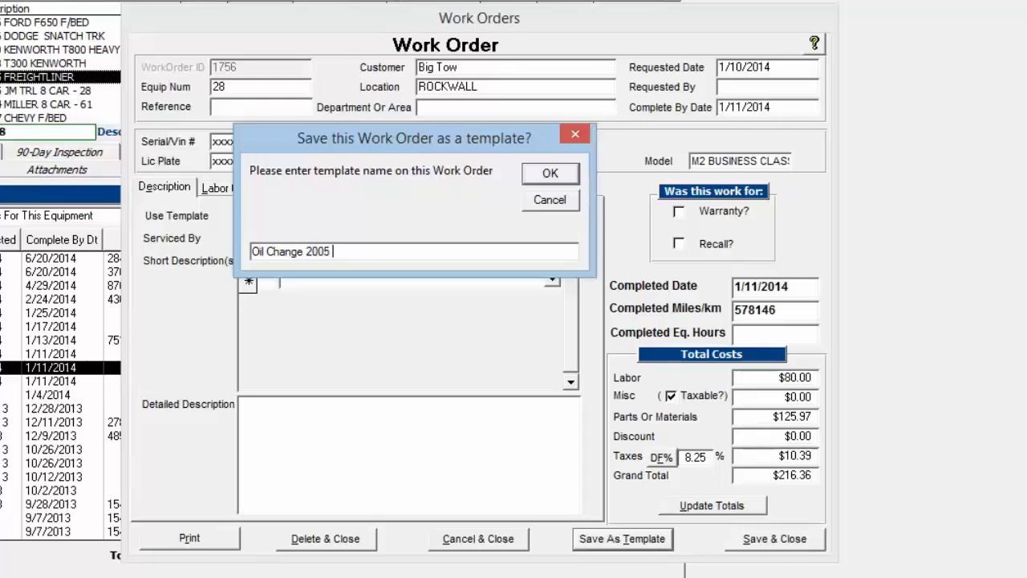
pyautogui.click(552, 173)
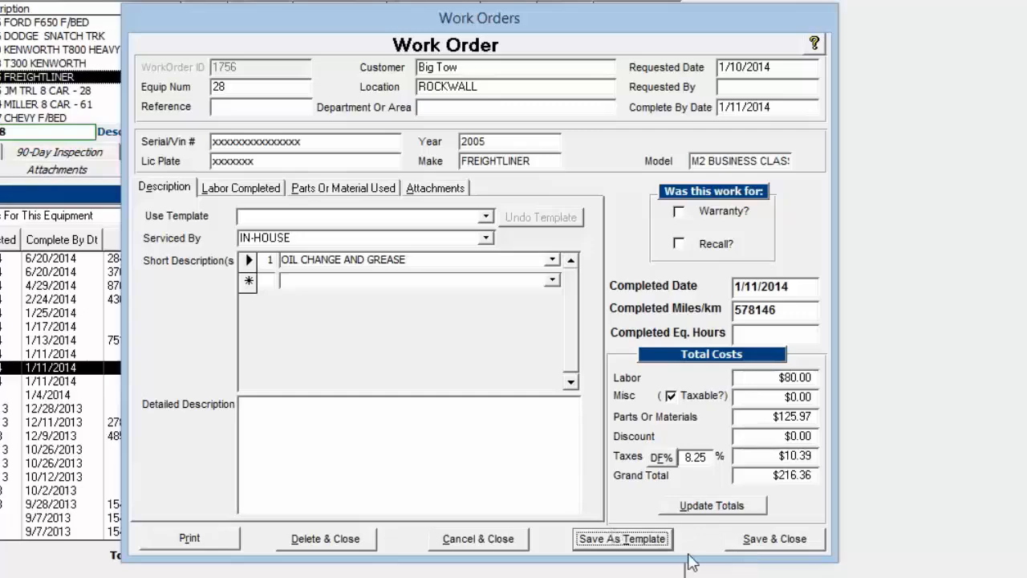
pyautogui.click(761, 540)
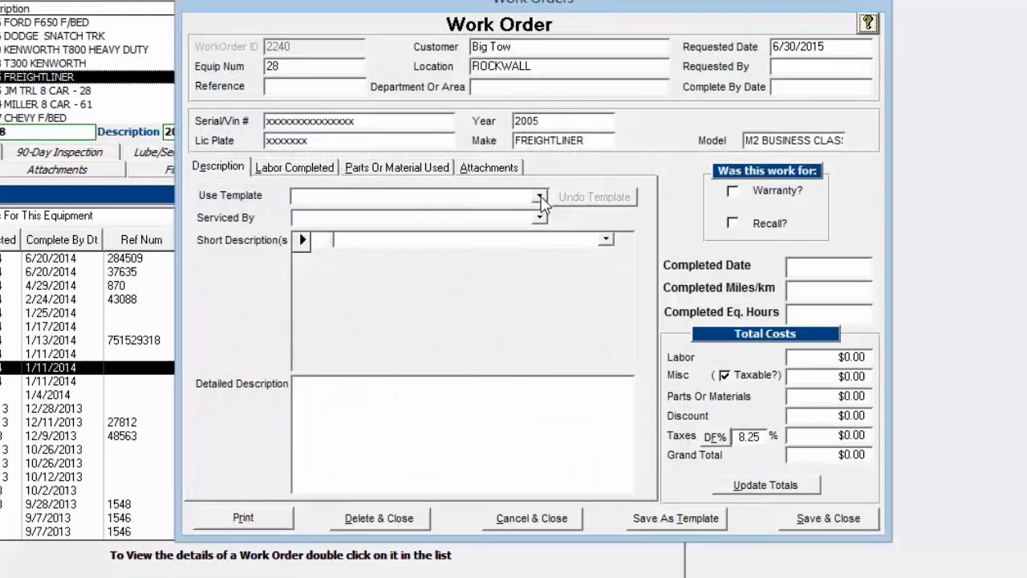
# - Apply the Oil Change 2005 FL template to the new work order and review its labor and parts
pyautogui.click(541, 197)
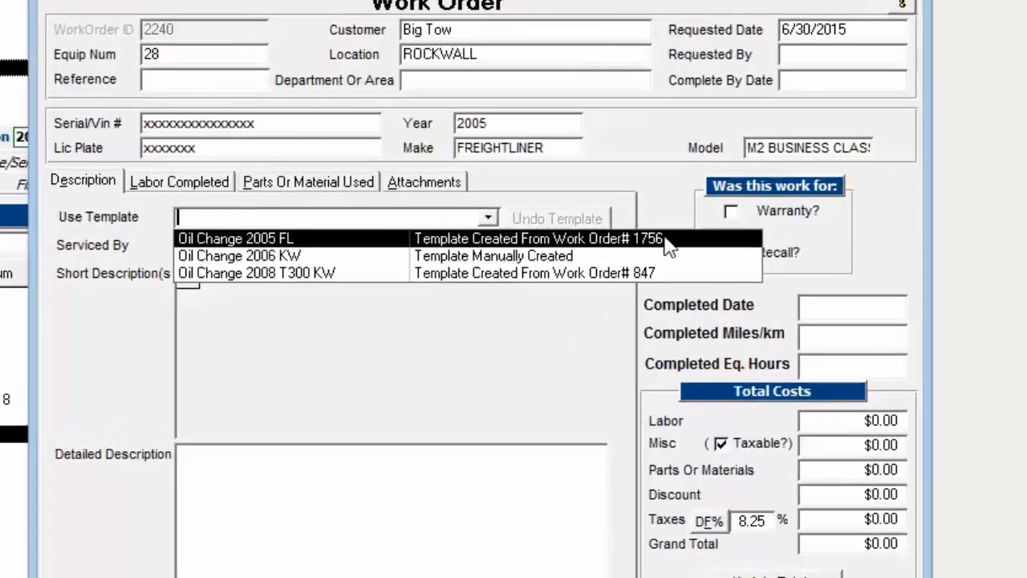
pyautogui.click(271, 239)
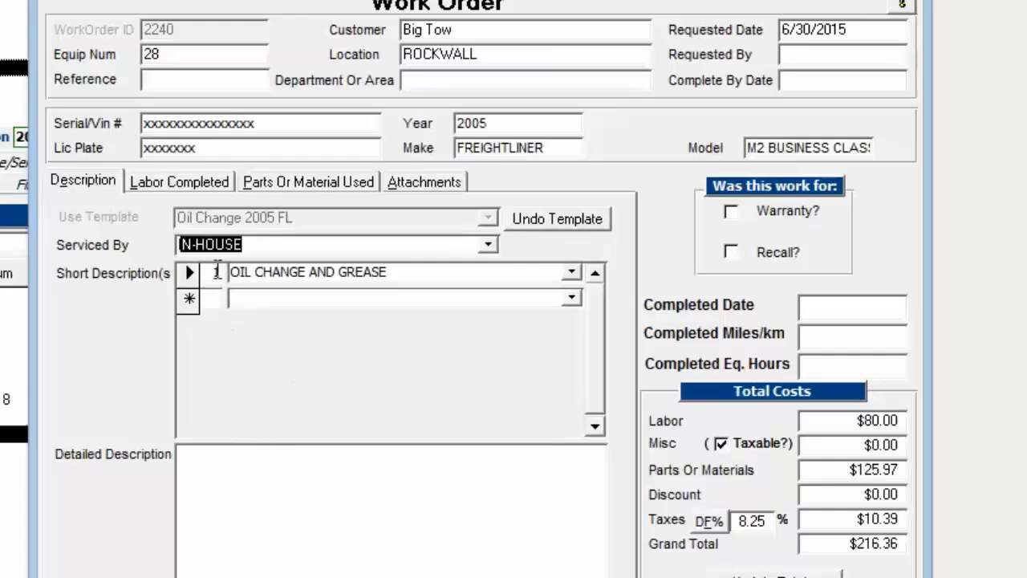
pyautogui.click(163, 185)
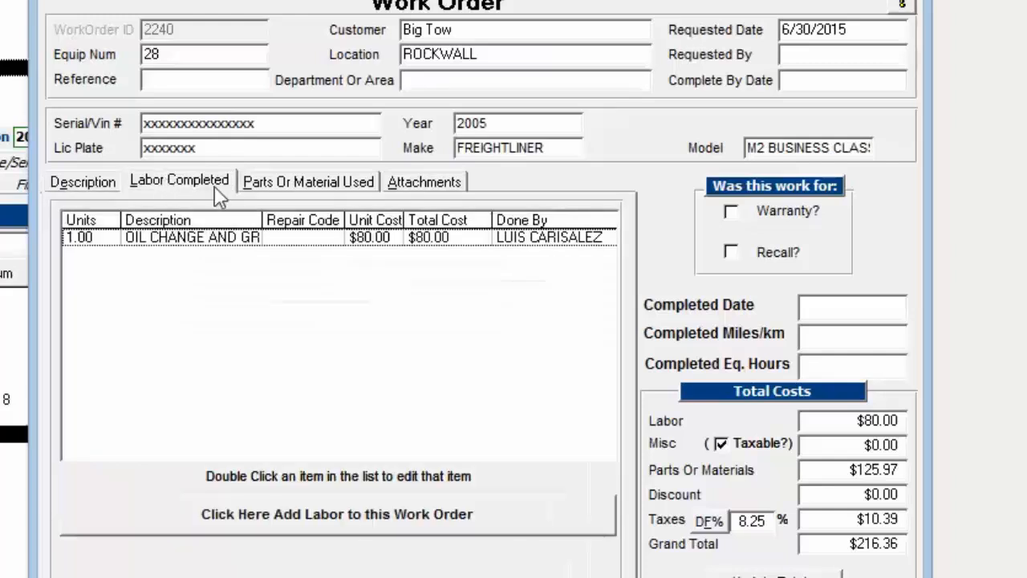
pyautogui.click(295, 187)
pyautogui.click(108, 189)
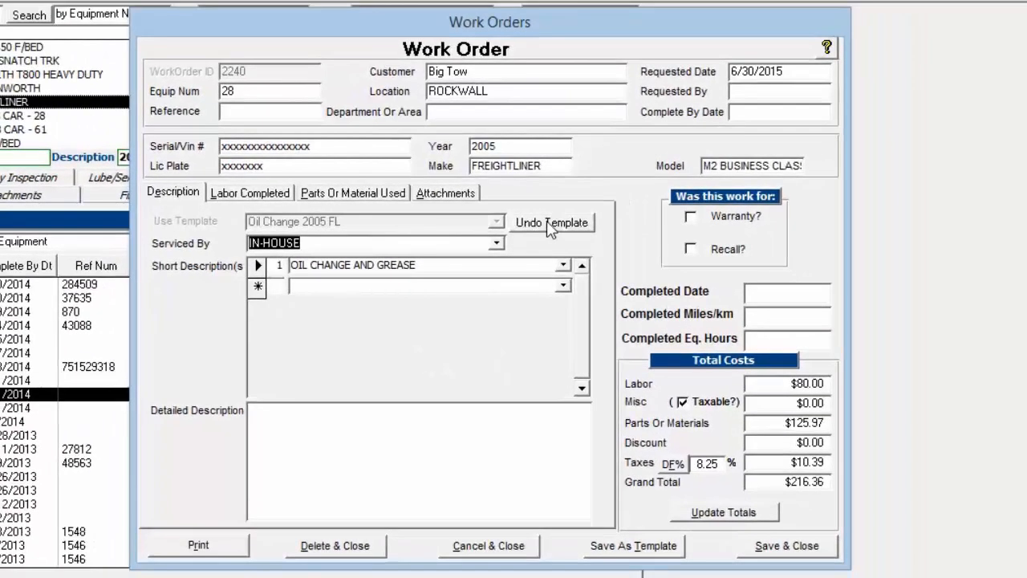
# - Undo the applied template, removing all its items from the new work order
pyautogui.click(555, 220)
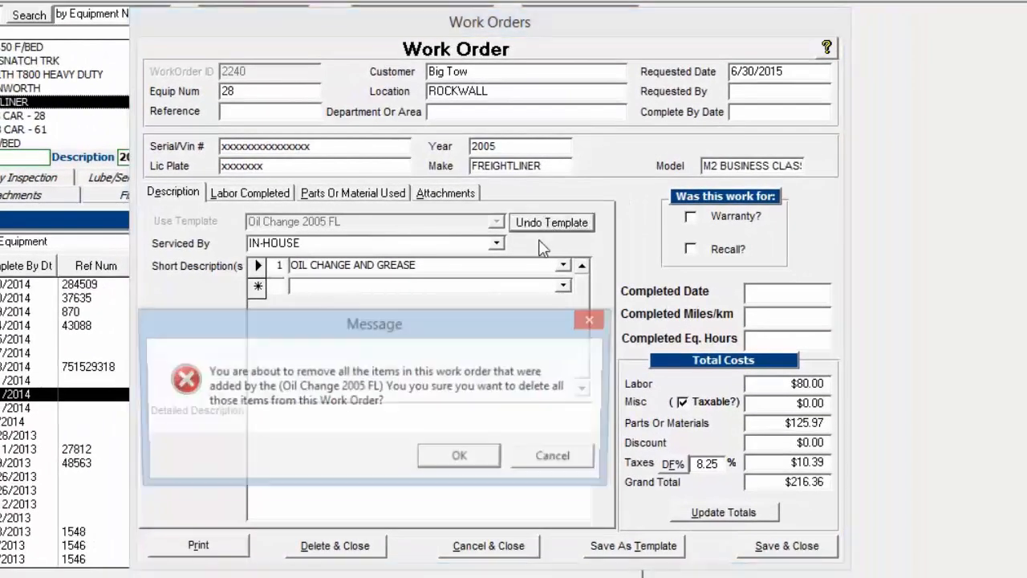
pyautogui.click(462, 459)
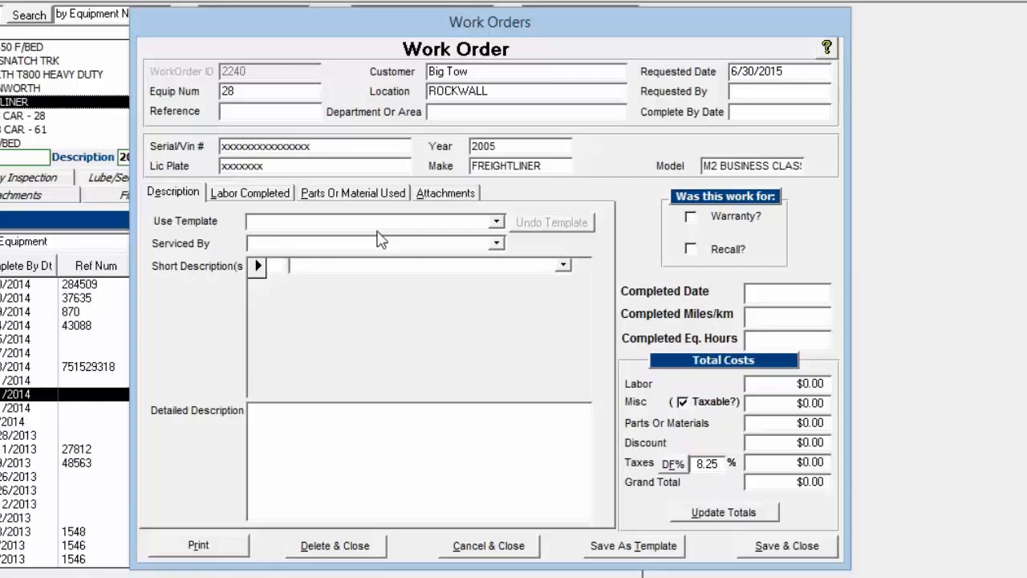
# - Open the work order template list and review the contents of the Oil Change 2005 FL and Oil Change 2006 KW templates
pyautogui.doubleClick(295, 223)
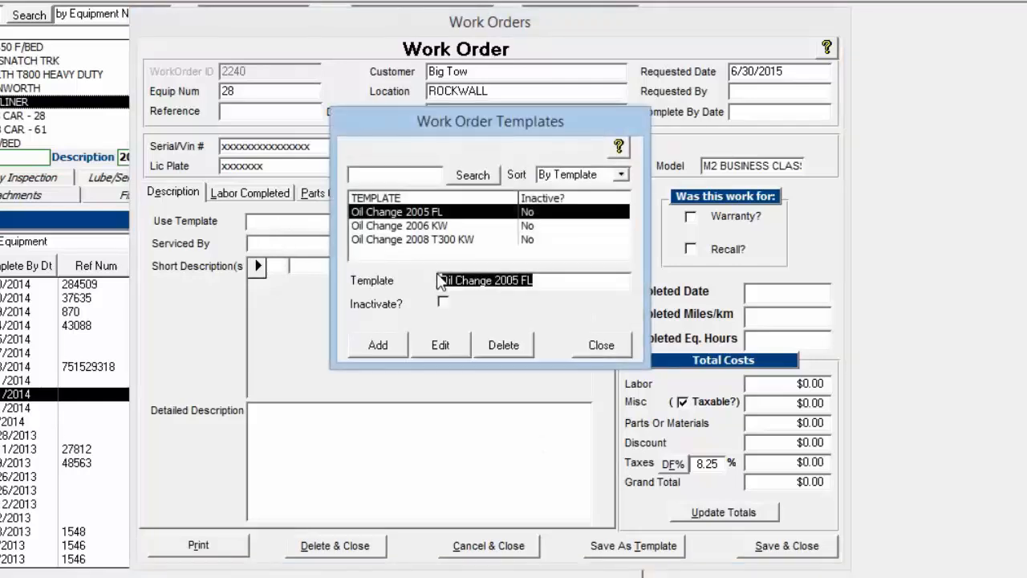
pyautogui.moveTo(495, 118); pyautogui.dragTo(465, 132)
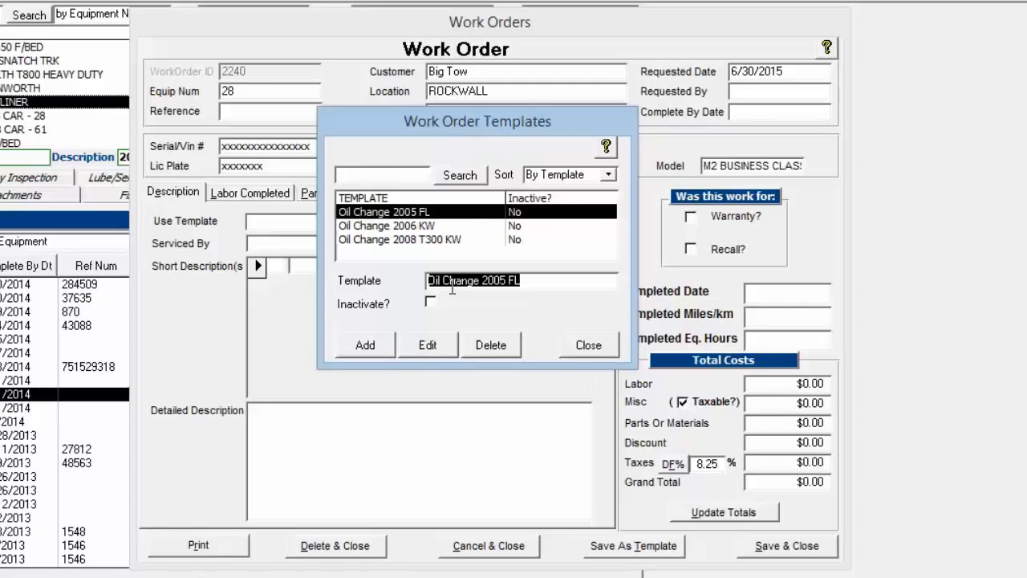
pyautogui.click(426, 345)
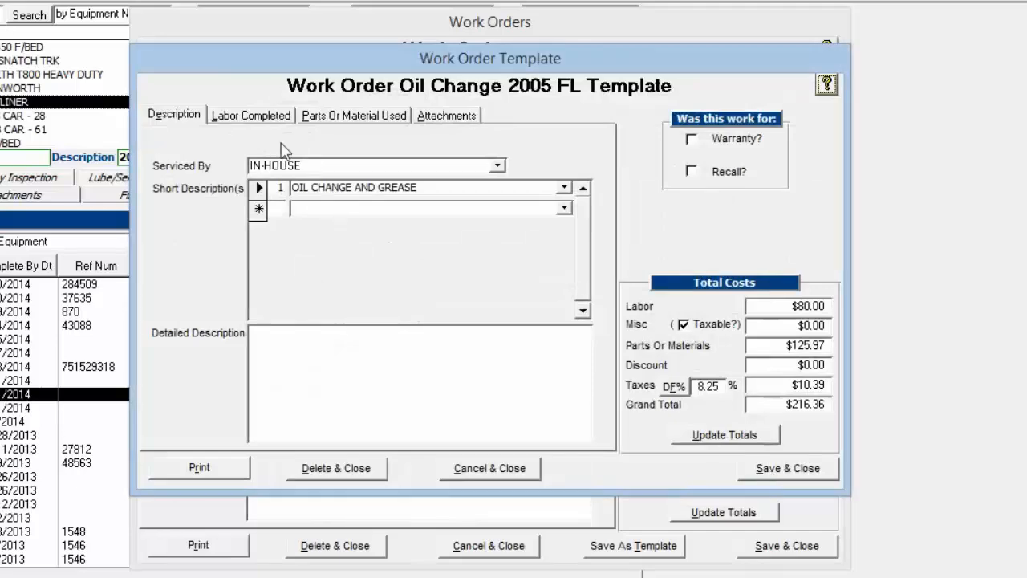
pyautogui.click(265, 117)
pyautogui.click(344, 117)
pyautogui.click(177, 117)
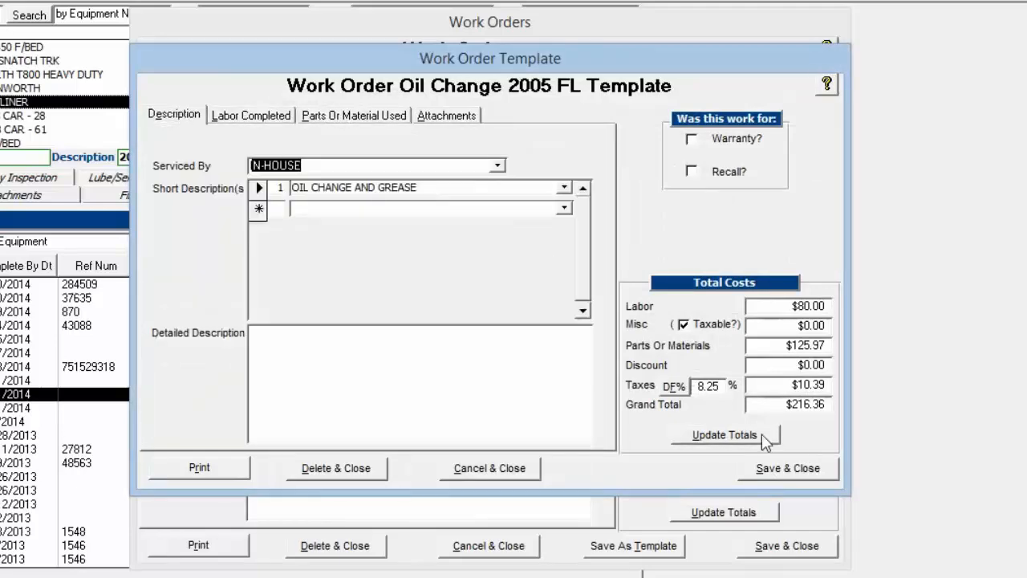
pyautogui.click(798, 473)
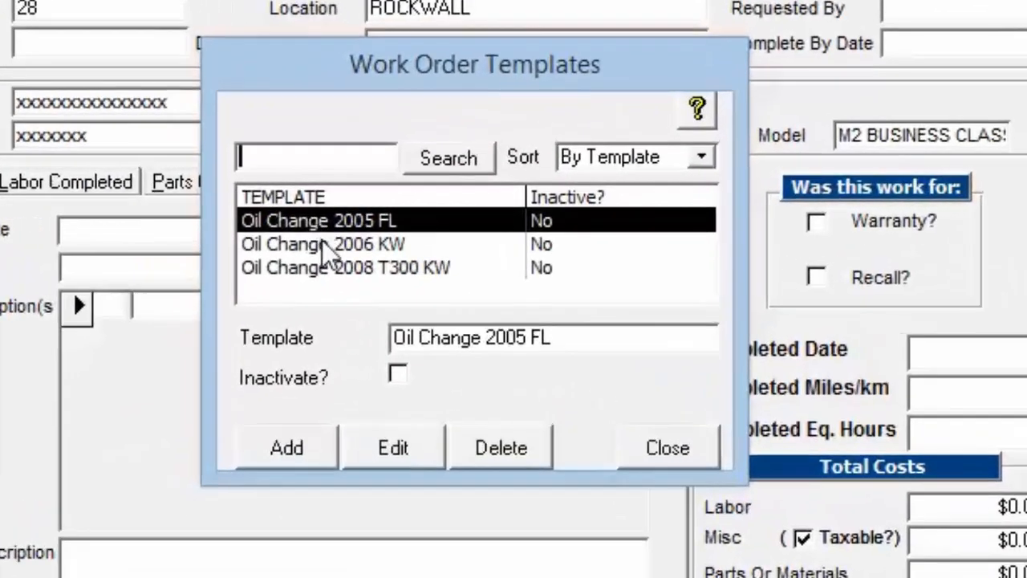
pyautogui.click(322, 241)
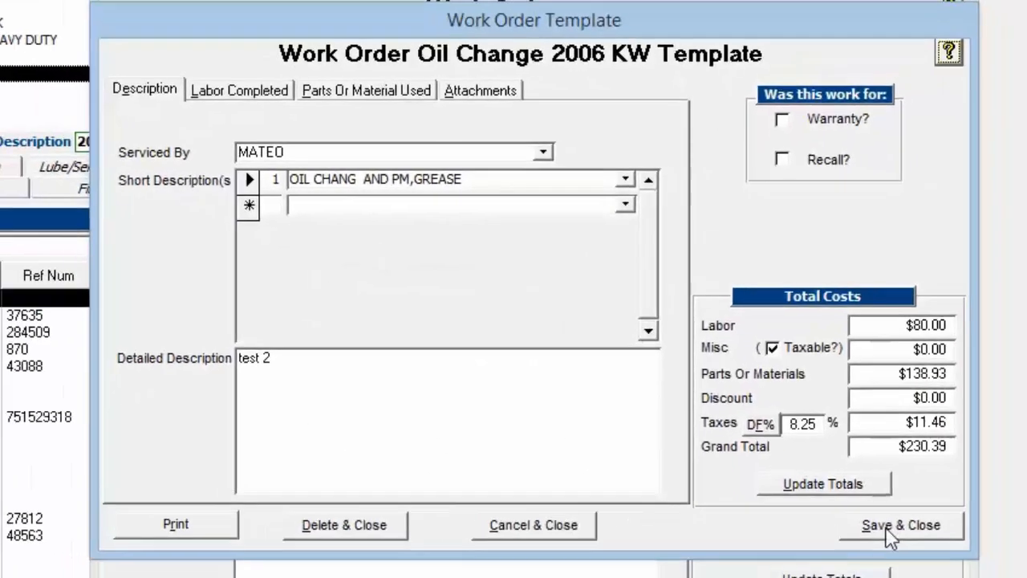
pyautogui.click(885, 526)
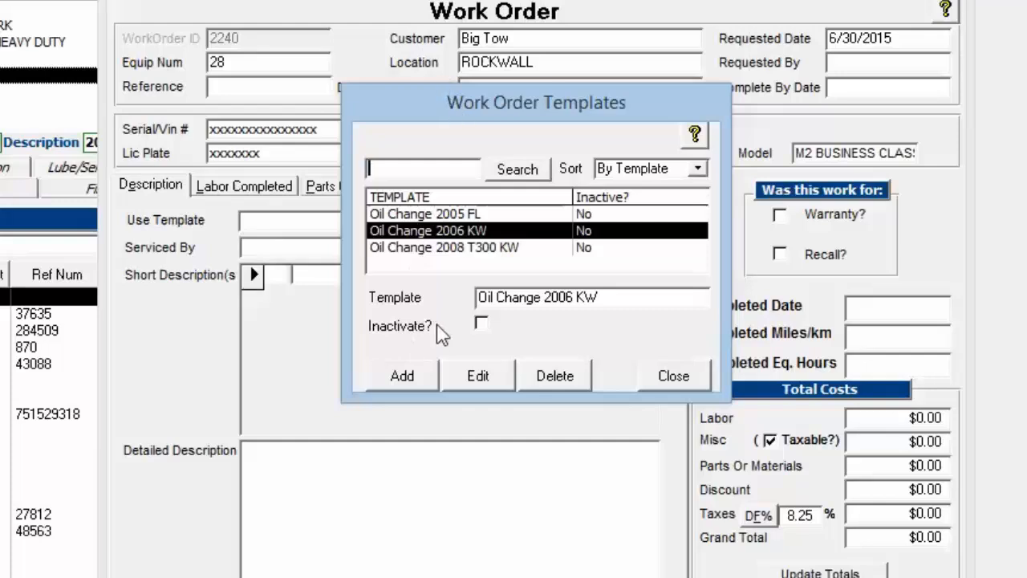
# - Add a new work order template named test
pyautogui.click(404, 377)
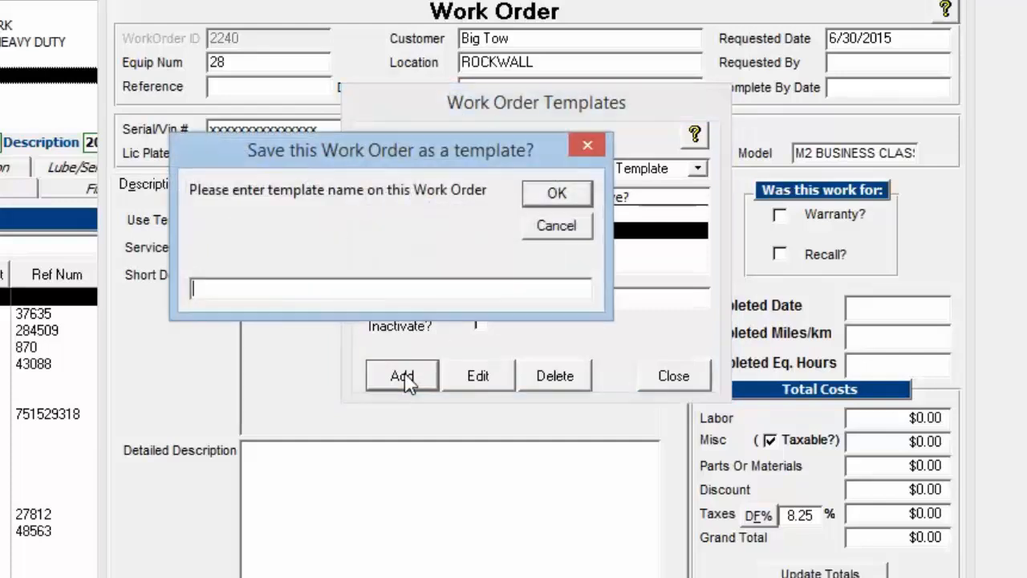
pyautogui.write('test')
pyautogui.click(543, 198)
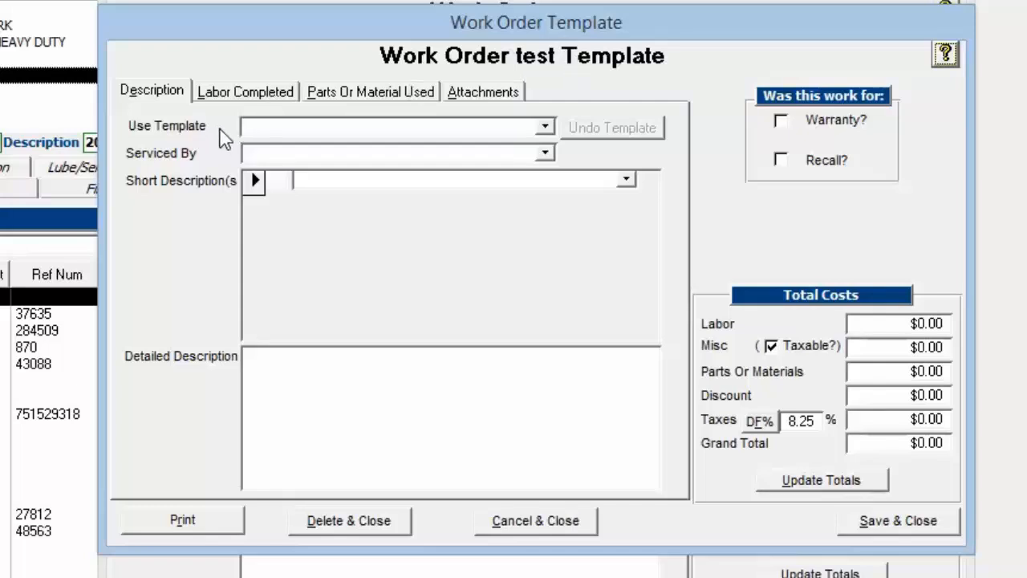
# - Base the test template on Oil Change 2005 FL and enter "More information" as its detailed description
pyautogui.click(545, 127)
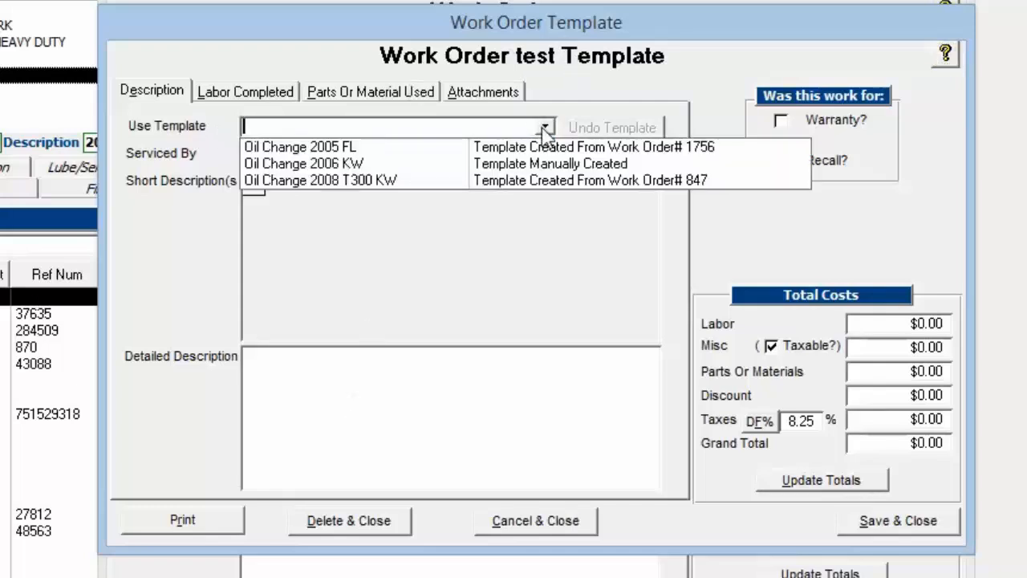
pyautogui.click(375, 147)
pyautogui.click(383, 387)
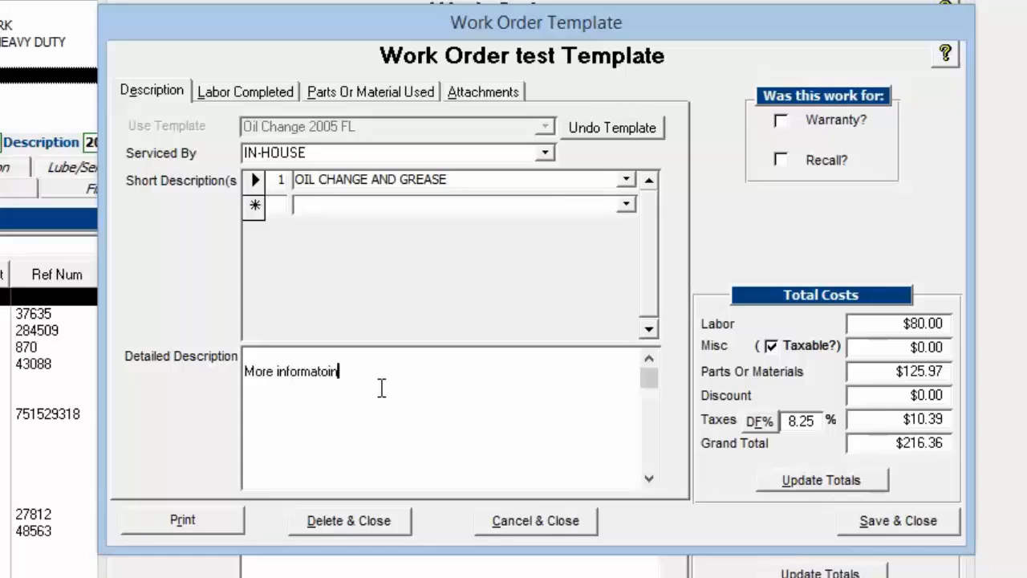
# - Set the oil change labor item to 2.00 units in the test template, save the template and close the template list
pyautogui.click(358, 93)
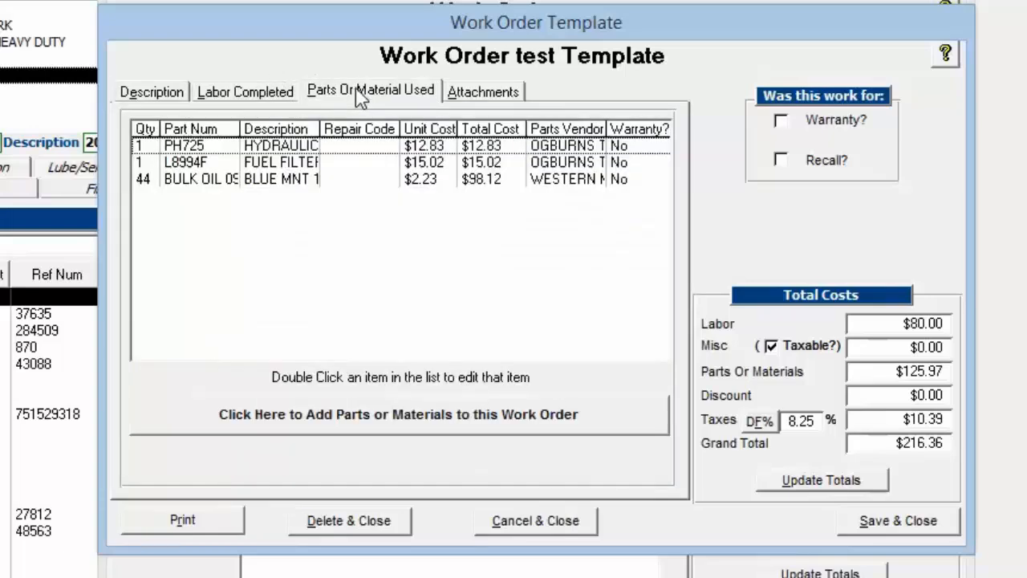
pyautogui.click(271, 89)
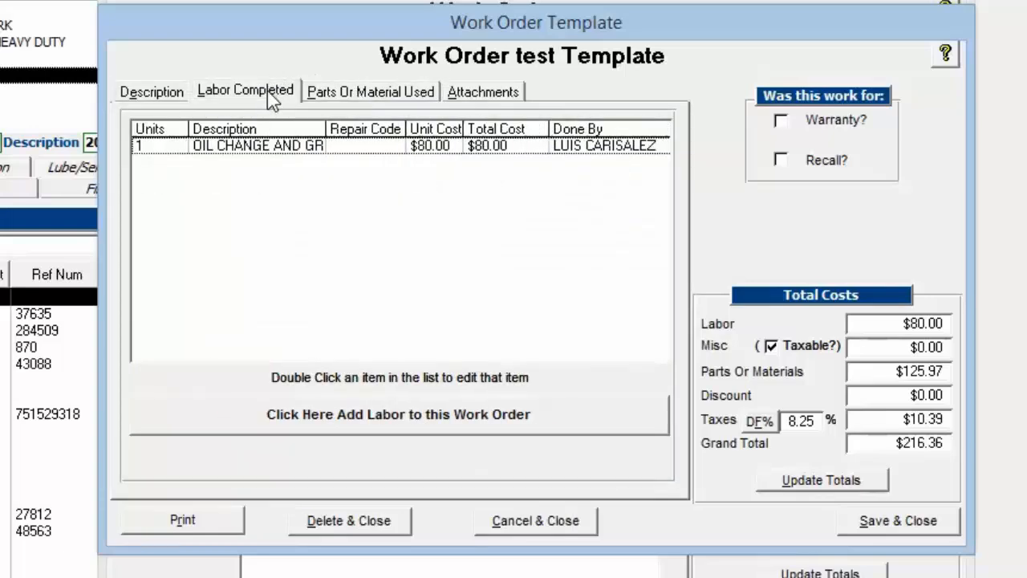
pyautogui.doubleClick(261, 145)
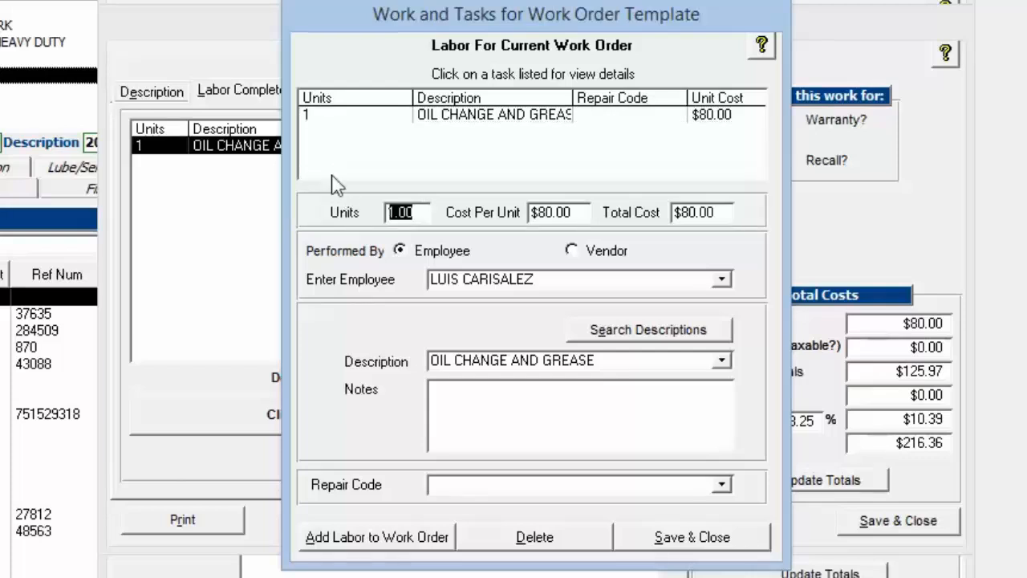
pyautogui.write('2.00')
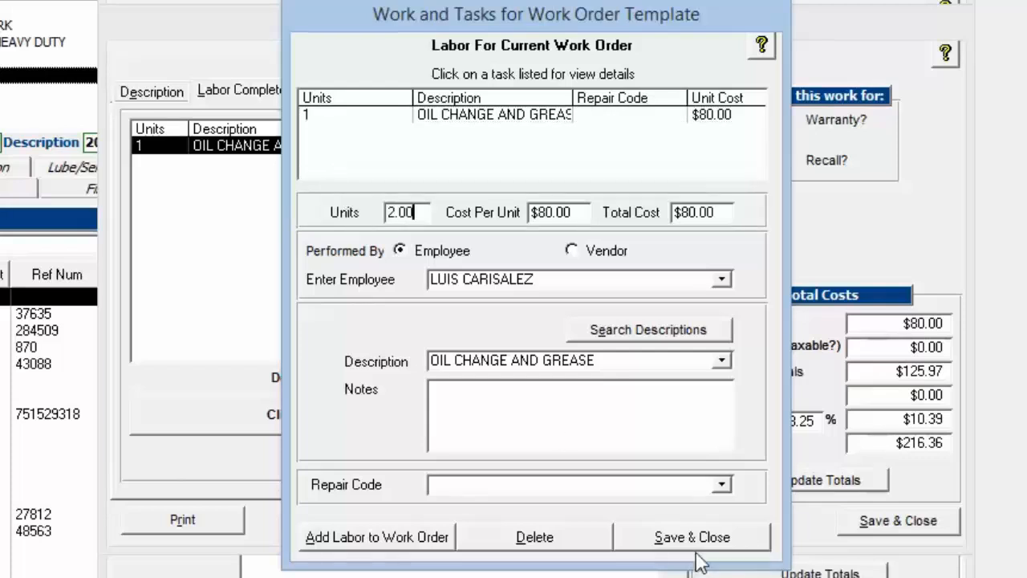
pyautogui.click(697, 552)
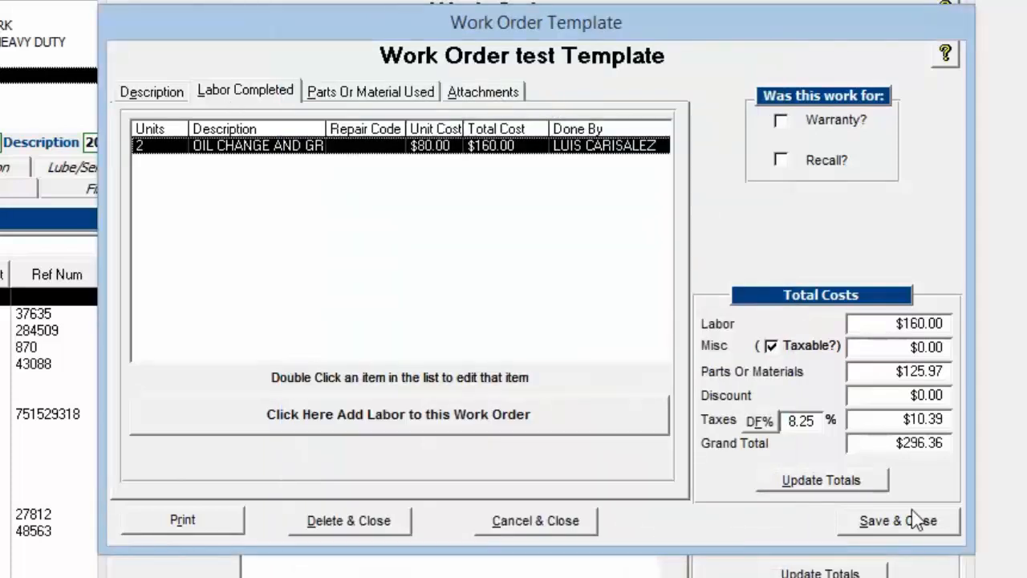
pyautogui.click(889, 521)
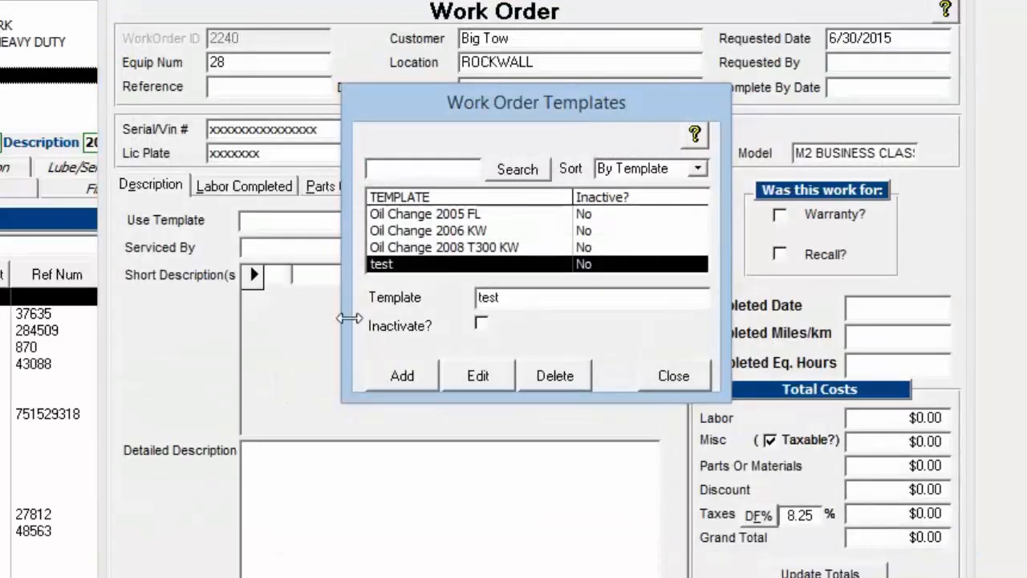
pyautogui.click(669, 383)
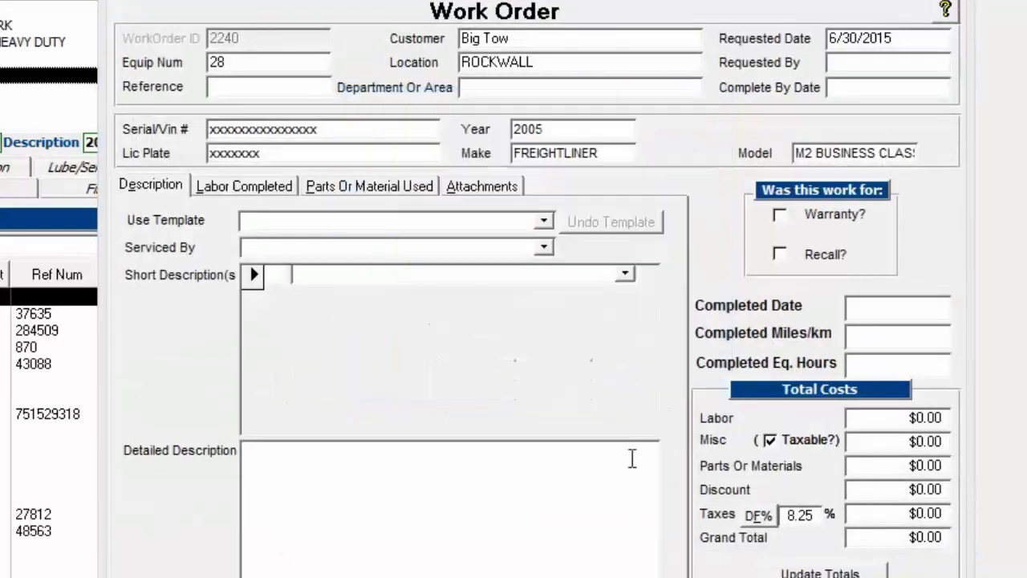
# - Apply the test template to the new work order and check its detailed description
pyautogui.click(543, 223)
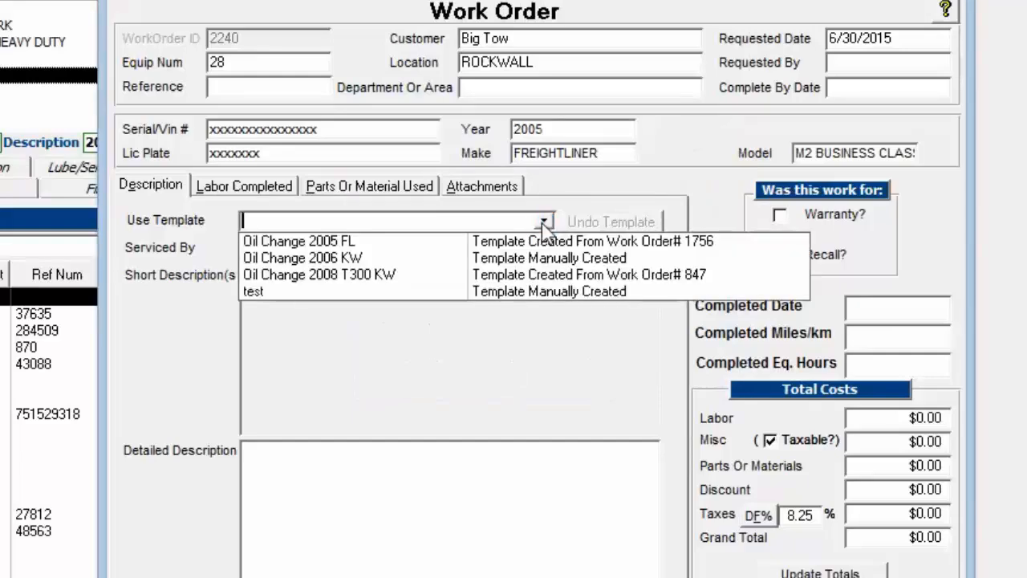
pyautogui.click(267, 293)
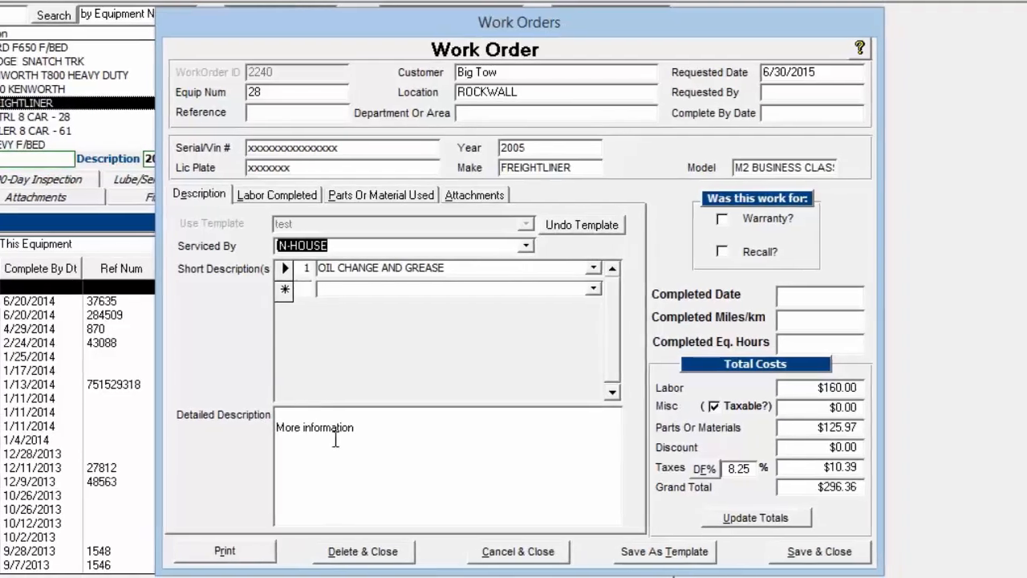
pyautogui.click(336, 439)
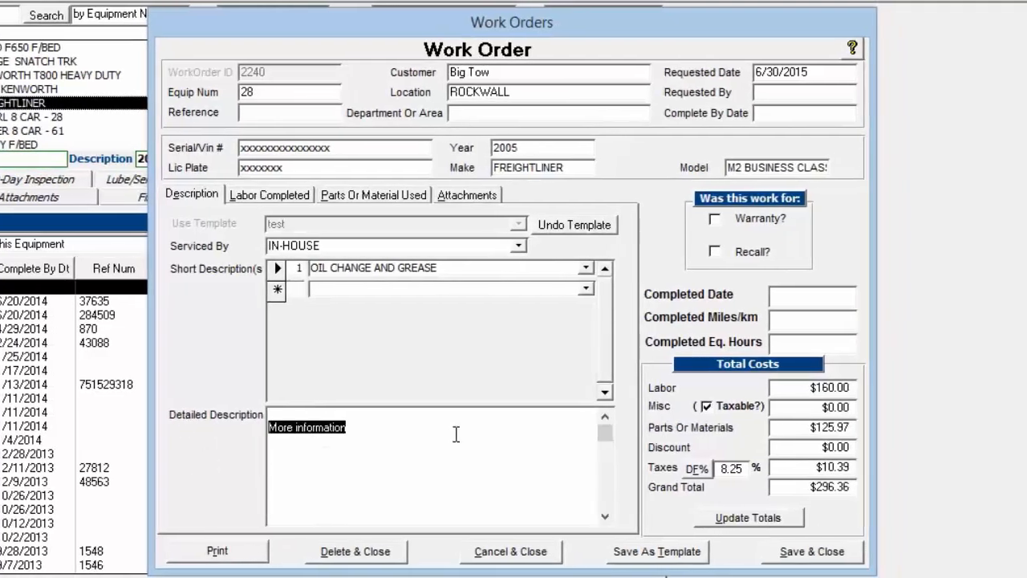
# - Check the labor item applied to the work order, then save and close the work order
pyautogui.click(270, 198)
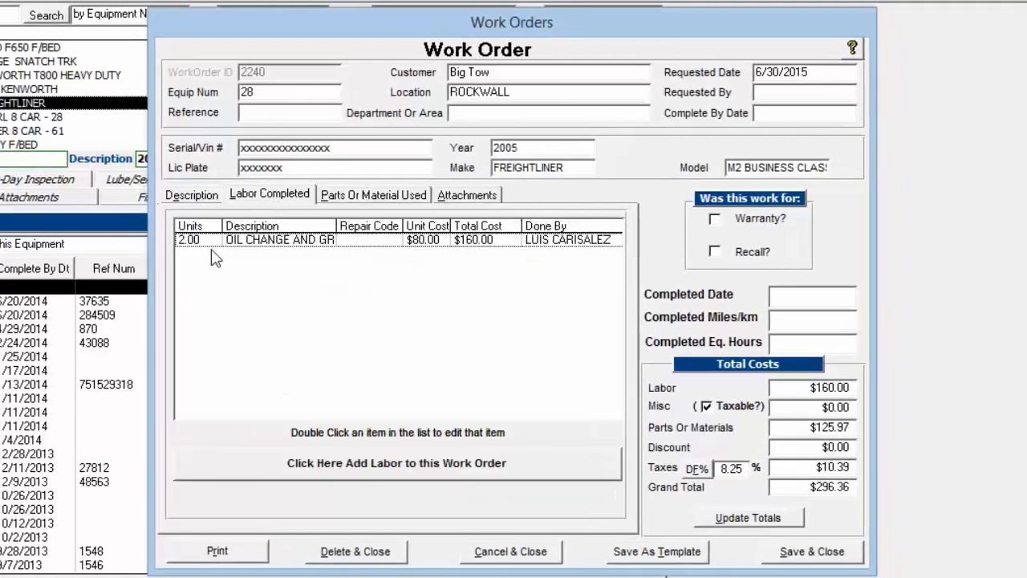
pyautogui.click(190, 198)
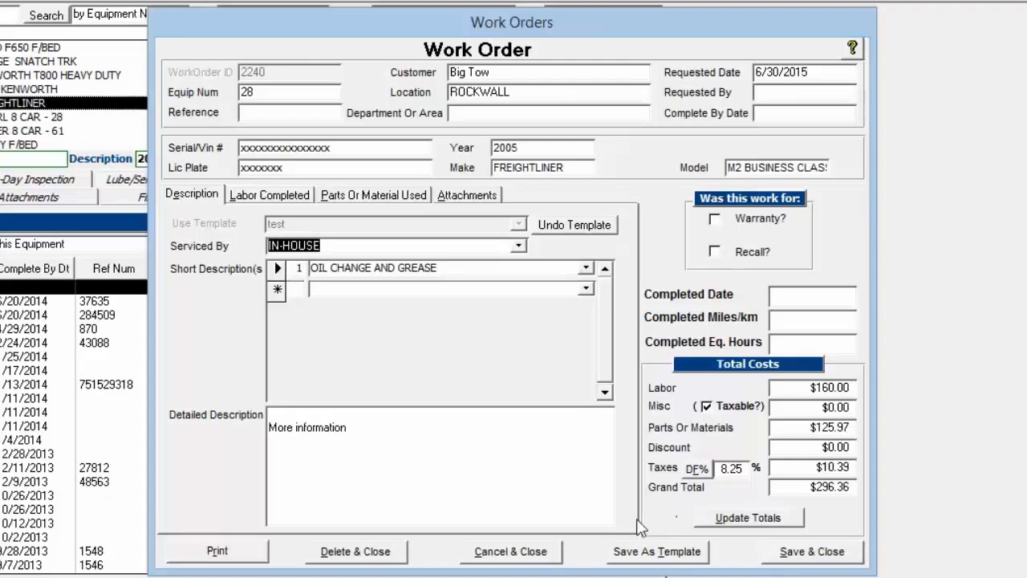
pyautogui.click(795, 557)
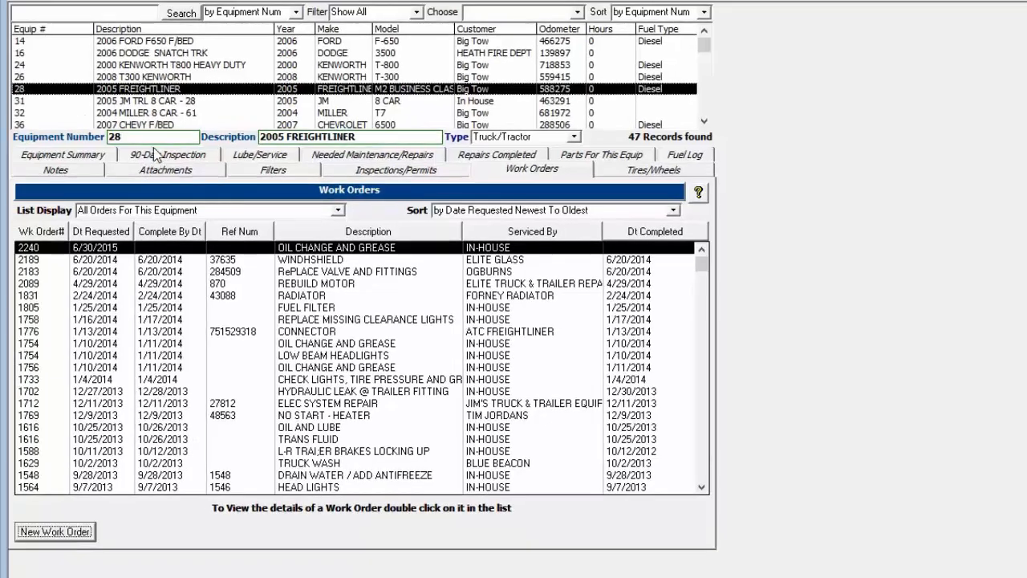
# - Start a new 90-day inspection for equipment 28, mark all its items OK and clear all the marks
pyautogui.click(155, 155)
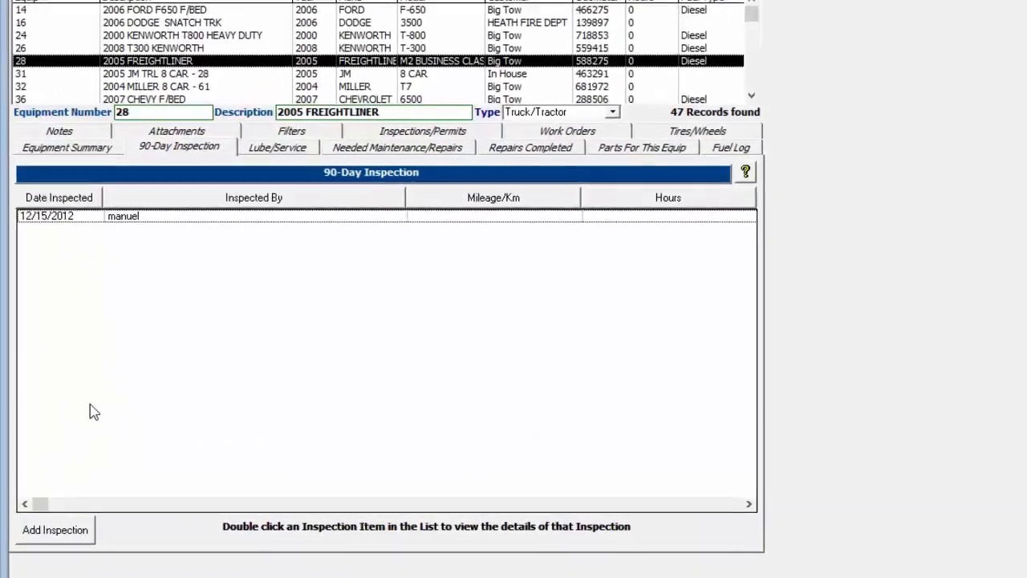
pyautogui.click(51, 534)
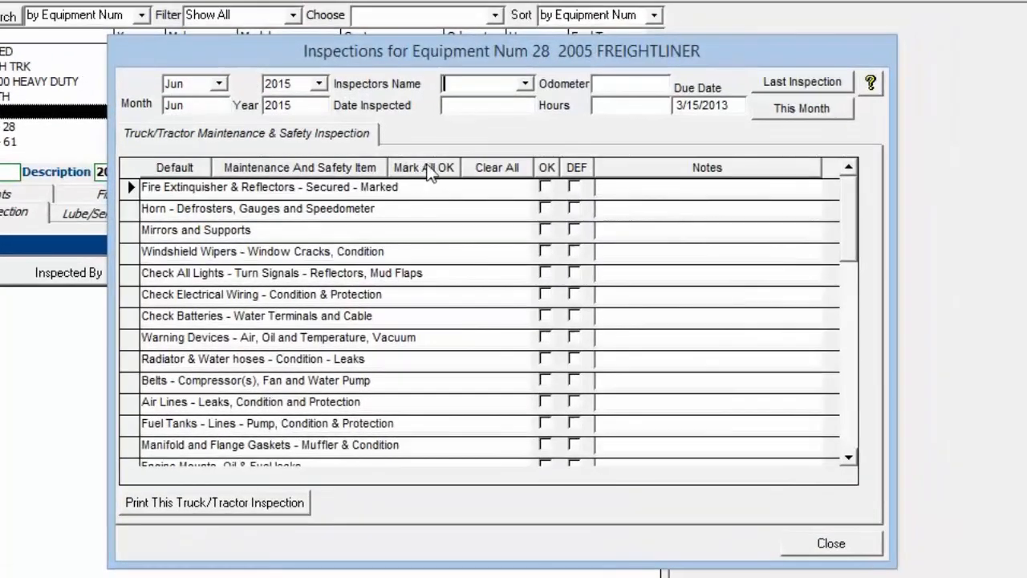
pyautogui.click(428, 170)
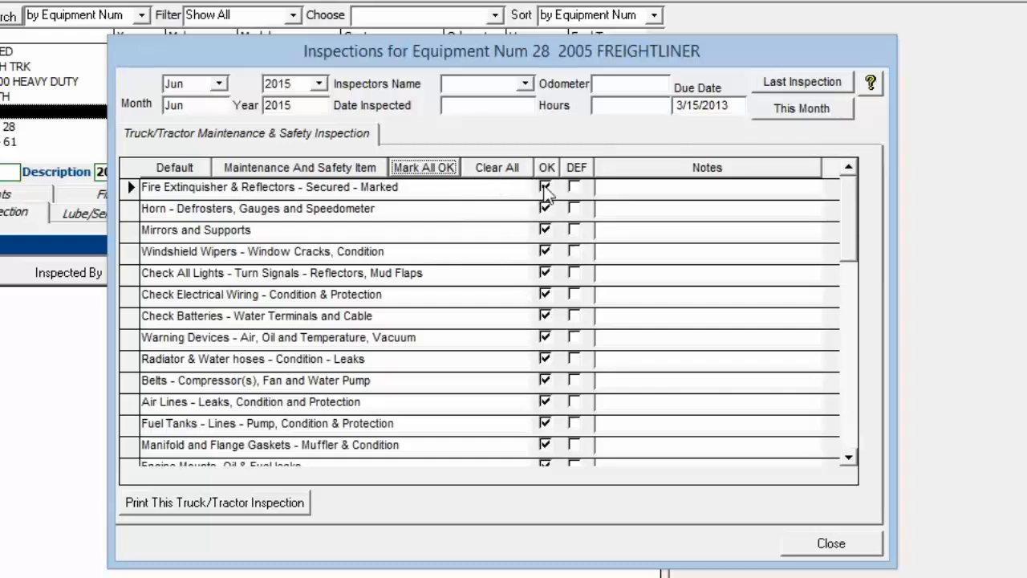
pyautogui.click(498, 169)
pyautogui.click(461, 496)
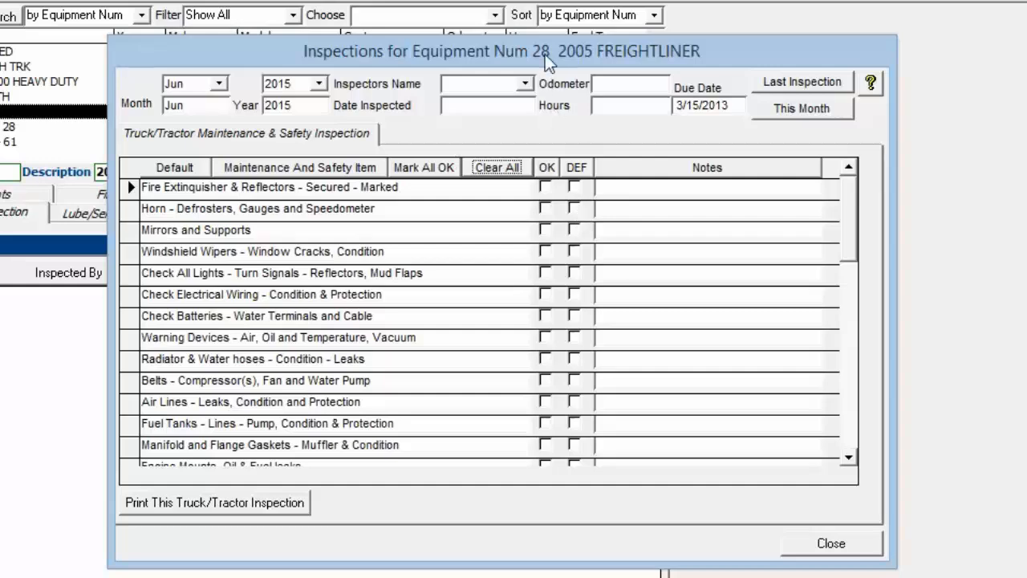
# - Mark Mirrors and Supports as defective in the June 2015 inspection, acknowledge the copy to scheduled repairs and close the inspection
pyautogui.moveTo(545, 53); pyautogui.dragTo(495, 276)
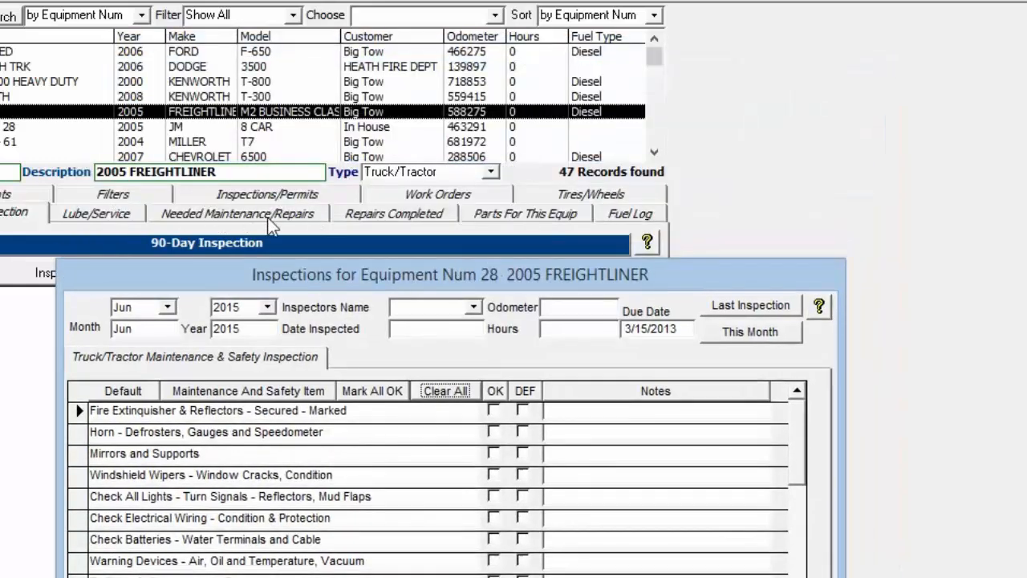
pyautogui.moveTo(331, 249); pyautogui.dragTo(352, 187)
pyautogui.moveTo(473, 18); pyautogui.dragTo(463, 118)
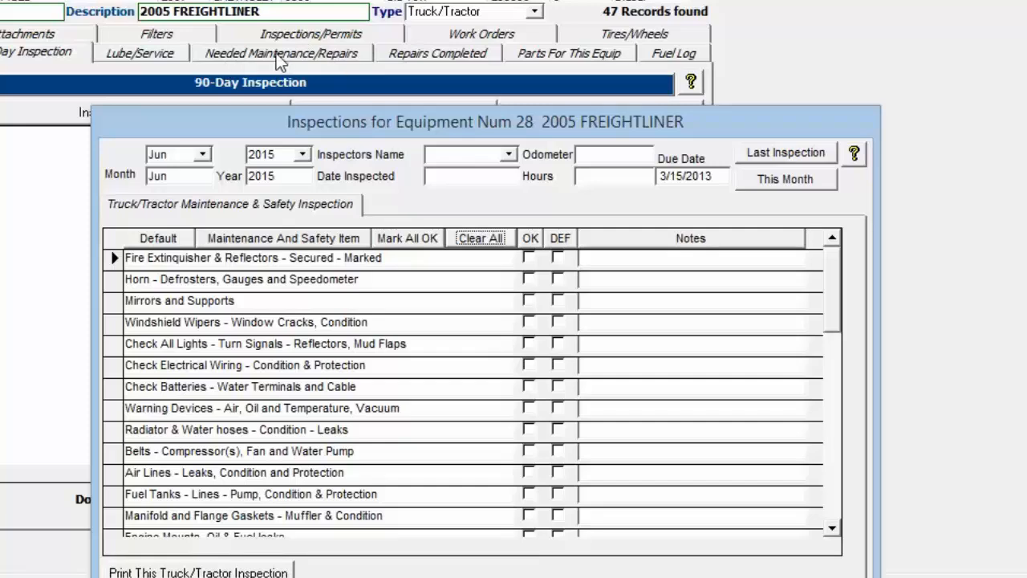
pyautogui.moveTo(344, 119); pyautogui.dragTo(341, 0)
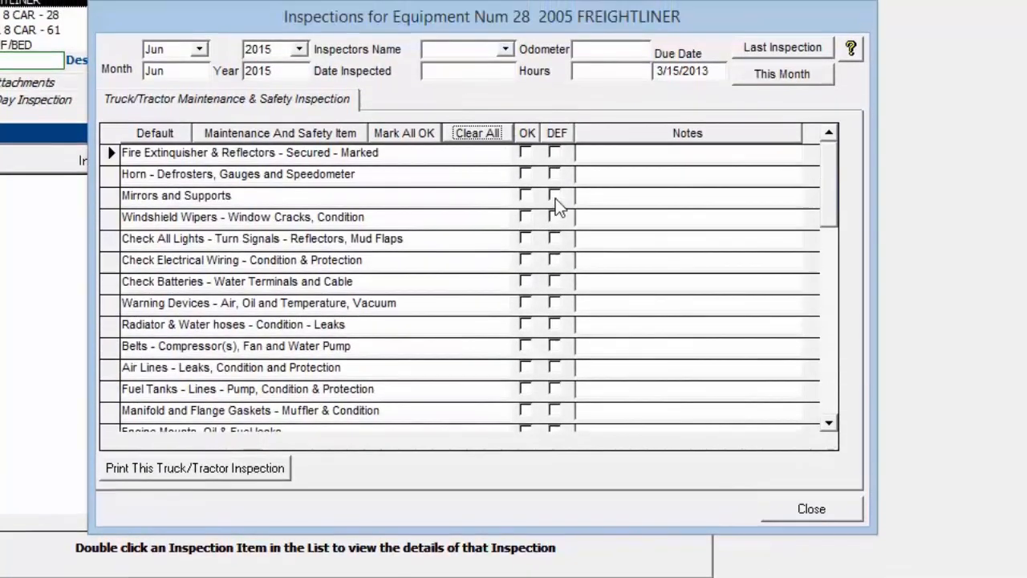
pyautogui.click(555, 159)
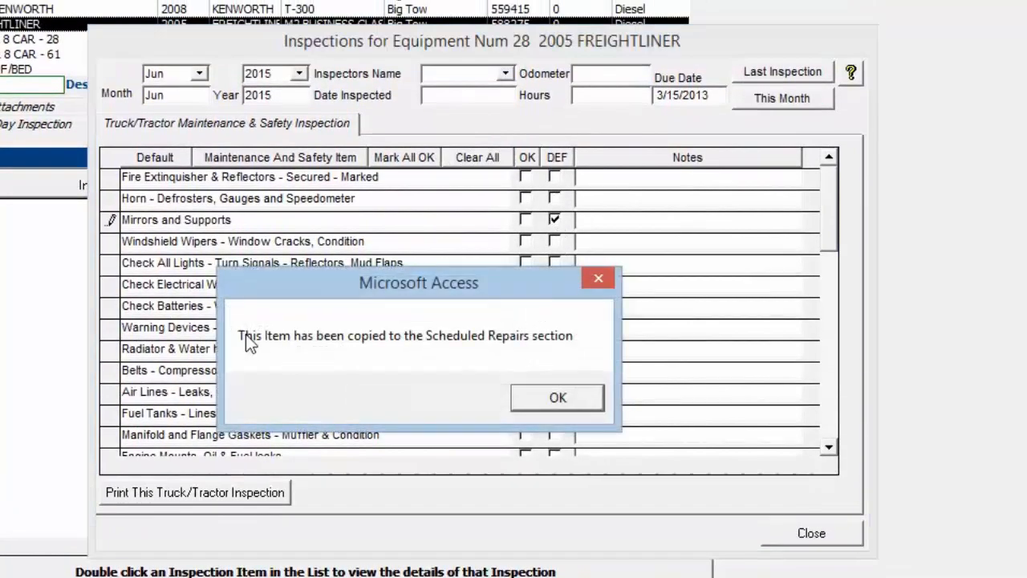
pyautogui.click(559, 402)
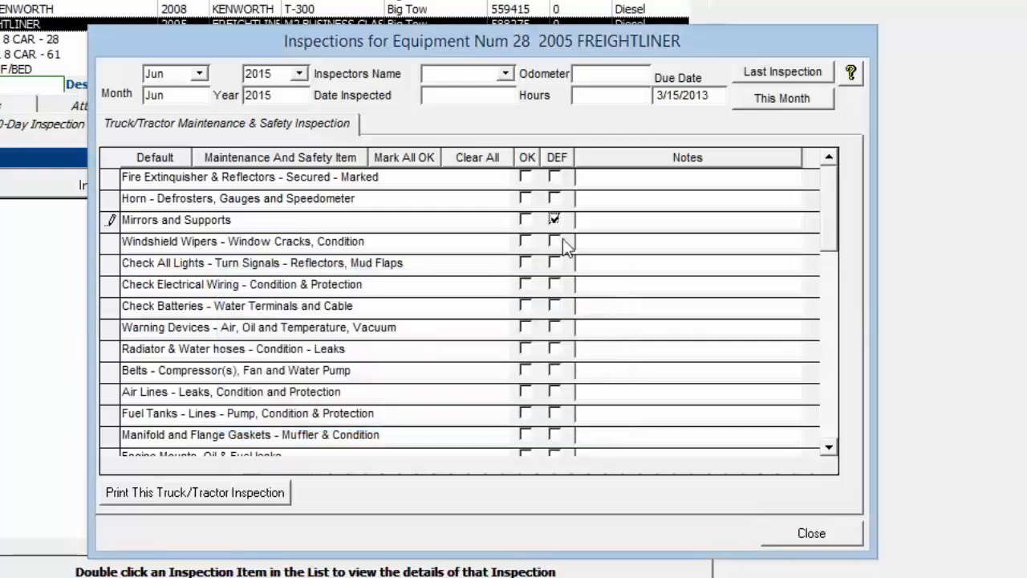
pyautogui.click(805, 532)
# - Check the mirrors and supports entry in the needed maintenance/repairs of equipment 28, then return to its 90-day inspections
pyautogui.click(282, 129)
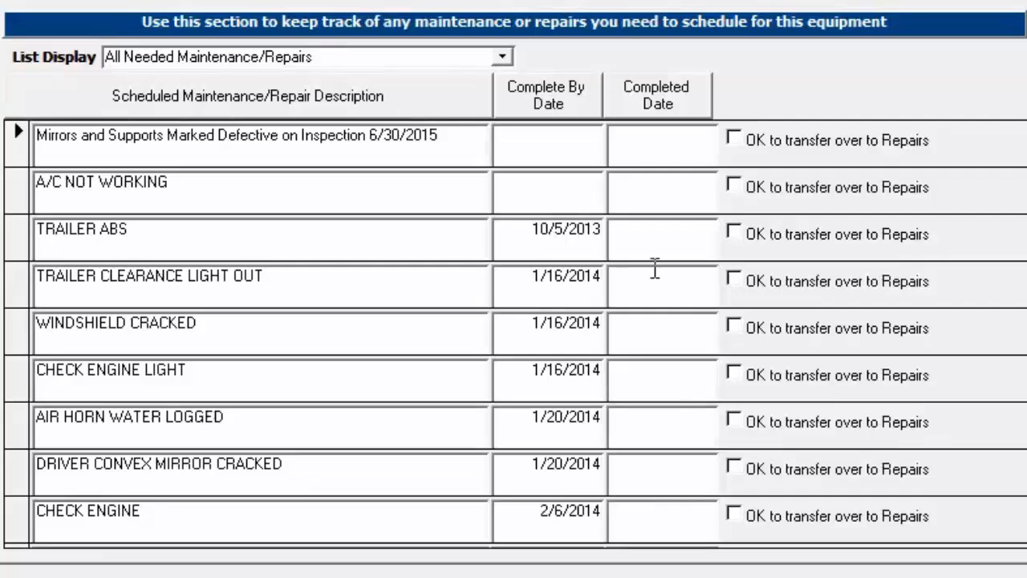
pyautogui.moveTo(454, 132); pyautogui.dragTo(147, 110)
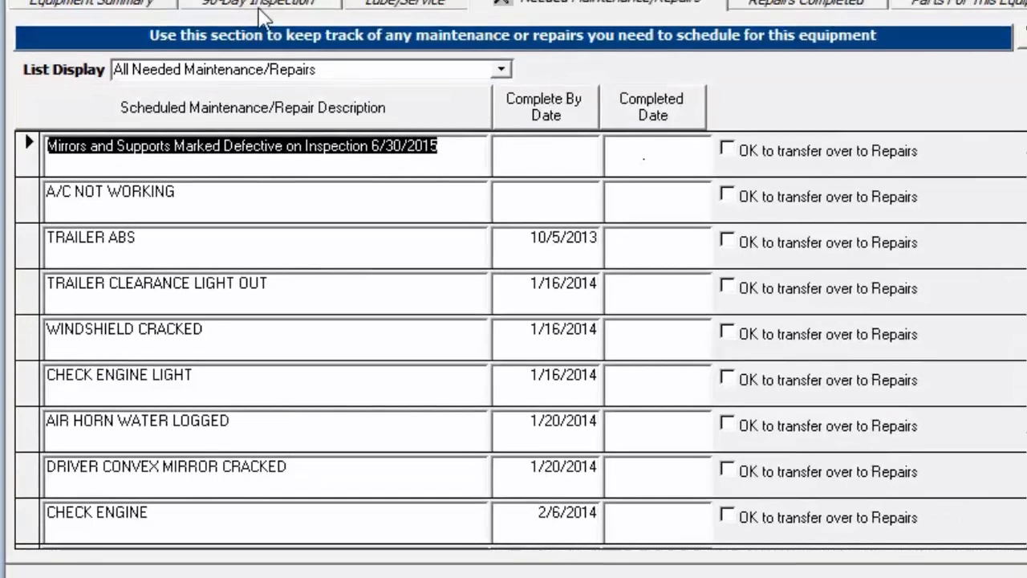
pyautogui.click(259, 6)
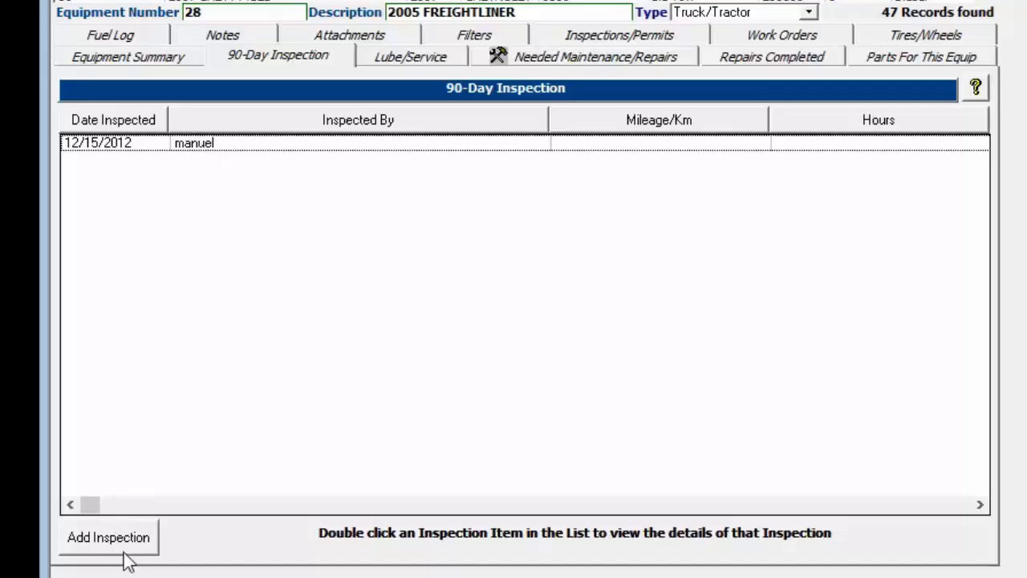
# - Reopen the June 2015 inspection of equipment 28, clear all its marks and close it
pyautogui.click(123, 542)
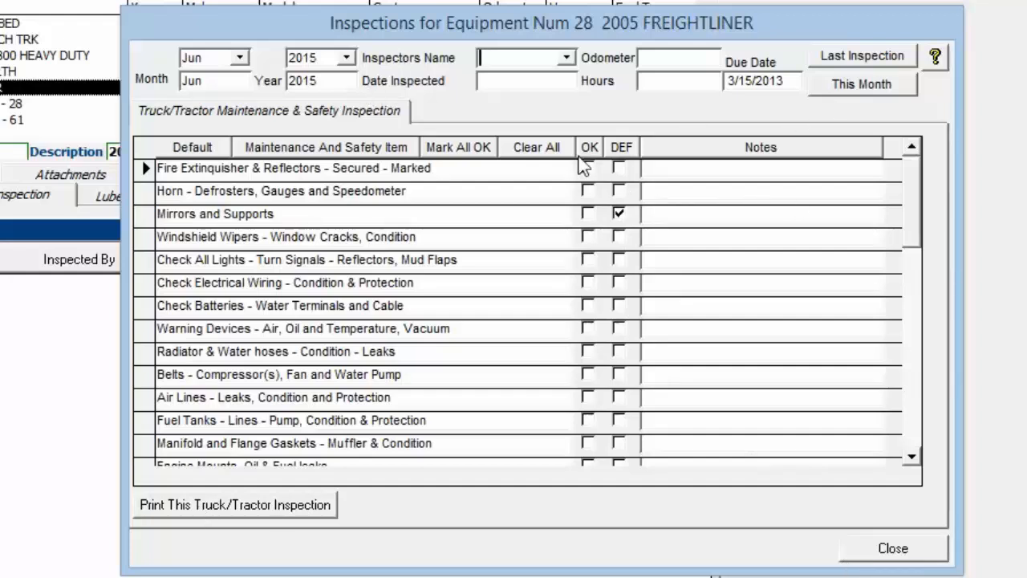
pyautogui.click(523, 150)
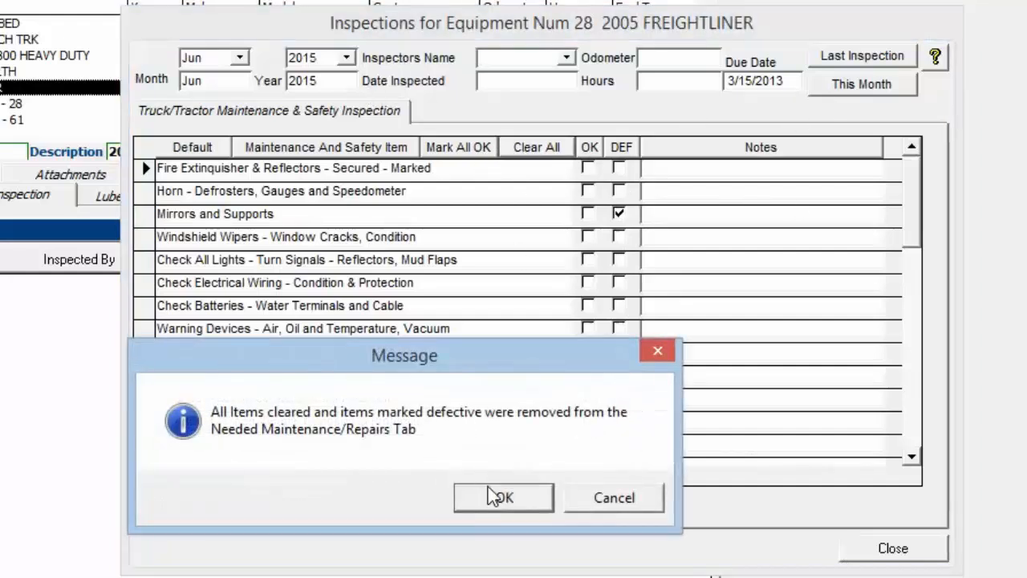
pyautogui.click(499, 496)
pyautogui.click(894, 550)
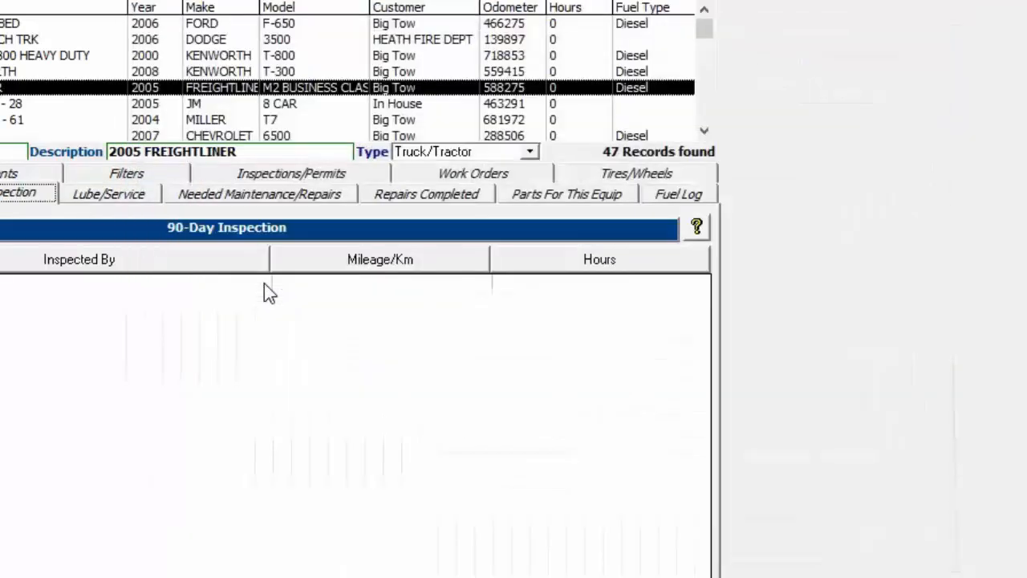
# - Check the needed maintenance/repairs list of equipment 28 for the cleared inspection item, then go back to the 90-day inspections
pyautogui.click(275, 185)
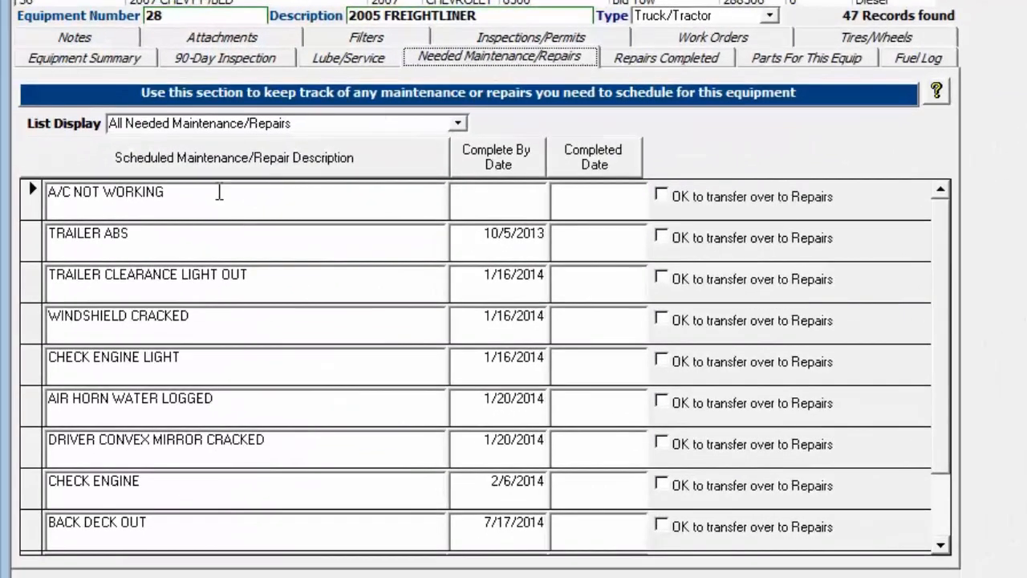
pyautogui.click(267, 194)
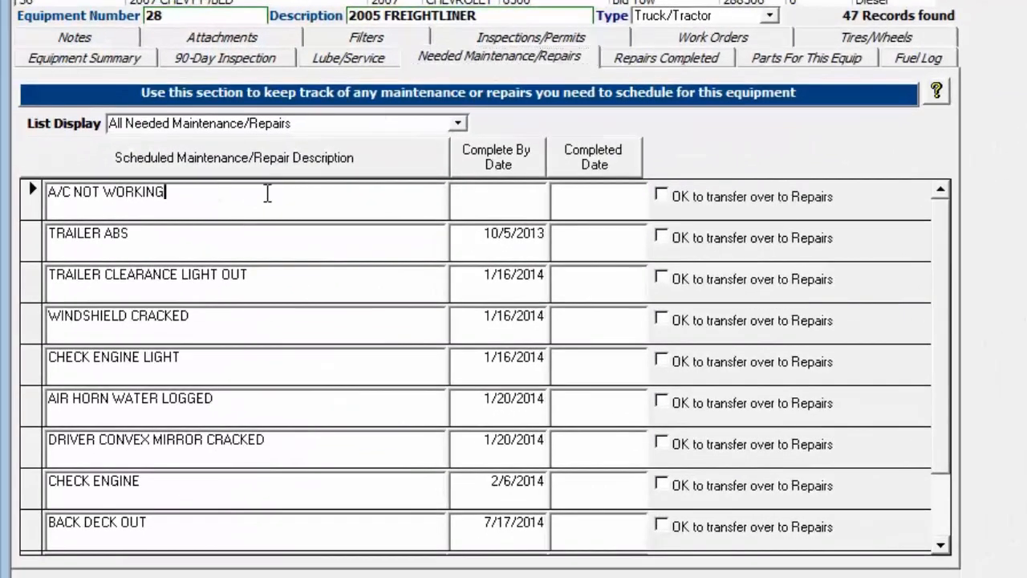
pyautogui.click(203, 58)
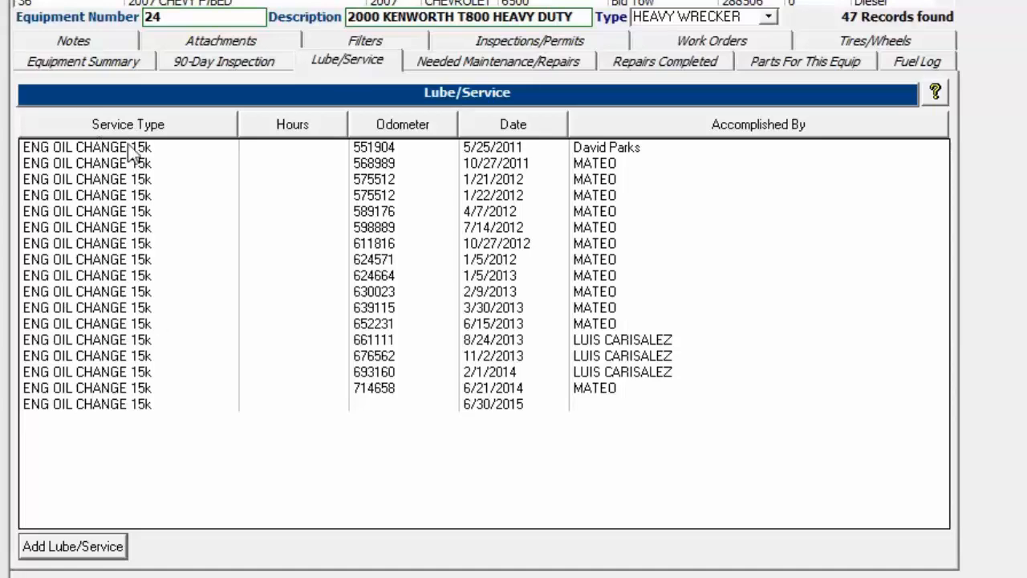
# - View the lube/service history of equipment 24, open the 1/5/2012 oil change record and close it
pyautogui.click(201, 65)
pyautogui.click(387, 65)
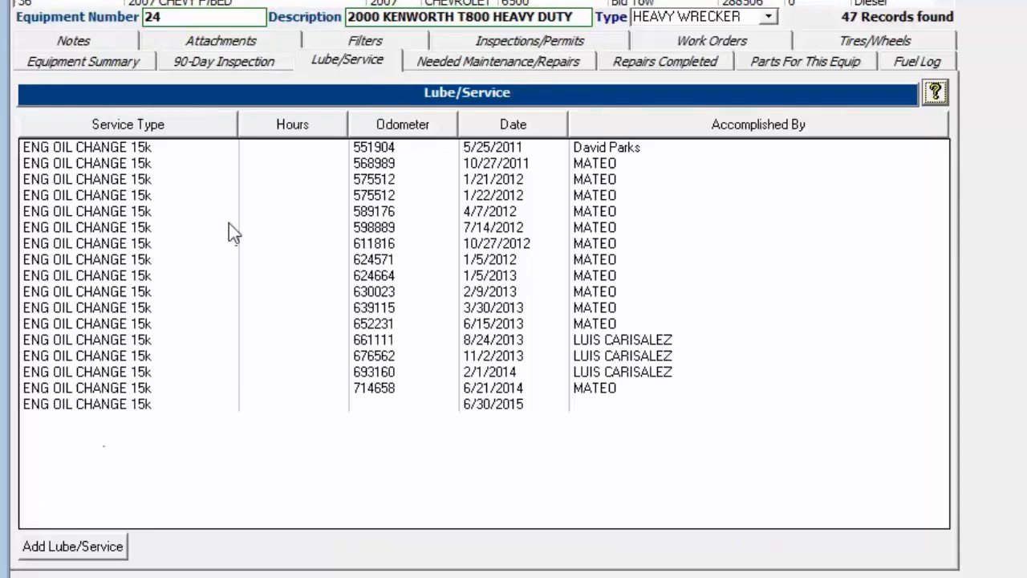
pyautogui.doubleClick(143, 261)
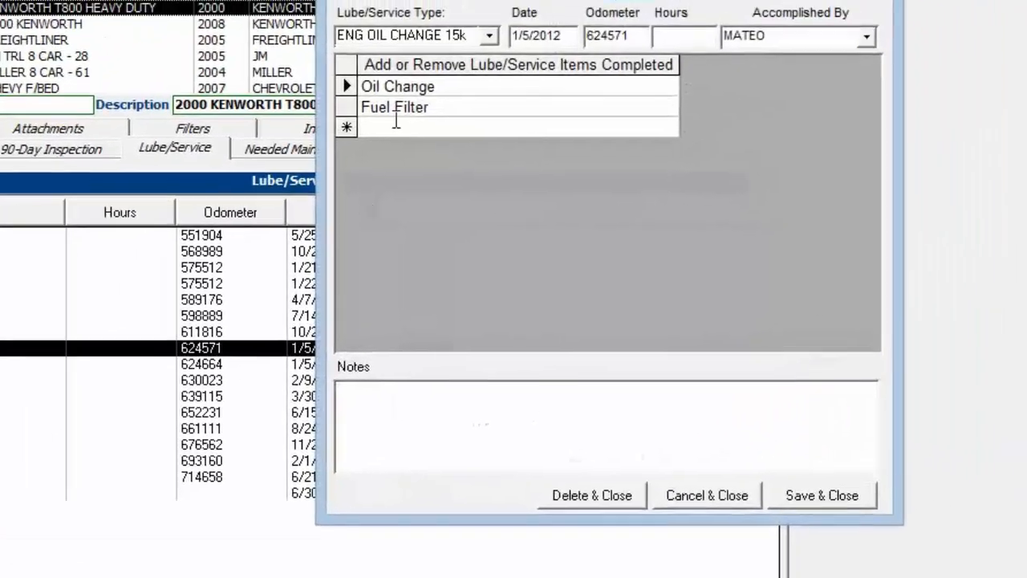
pyautogui.click(683, 443)
pyautogui.click(745, 539)
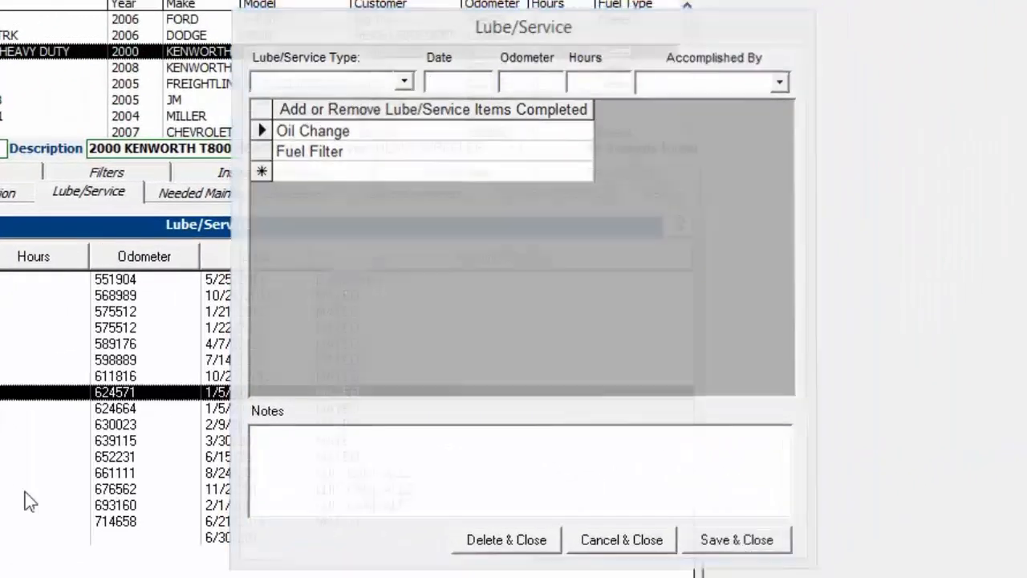
# - Examine the completed service items in the 4/7/2012 oil change record and close it
pyautogui.doubleClick(115, 343)
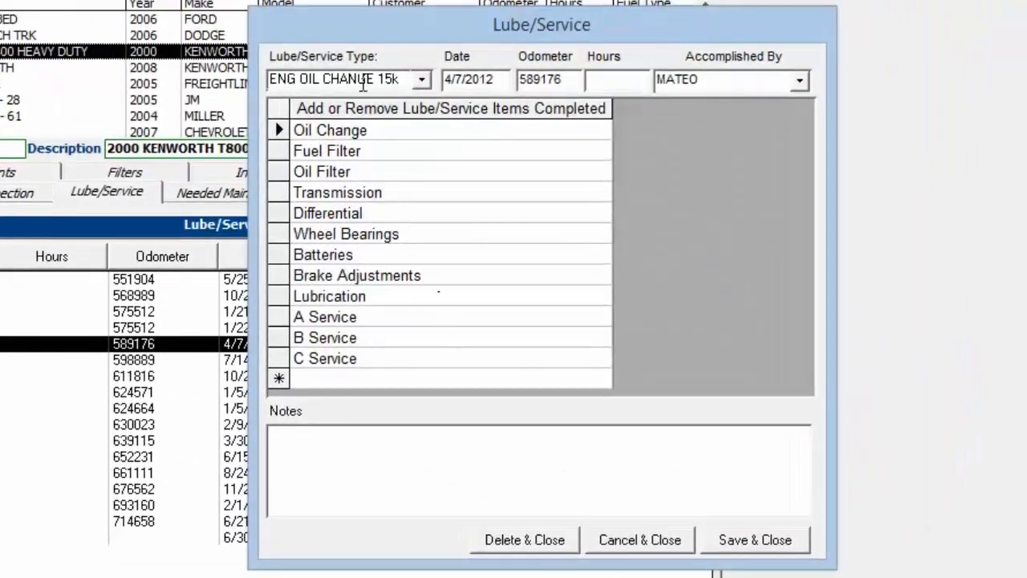
pyautogui.click(365, 378)
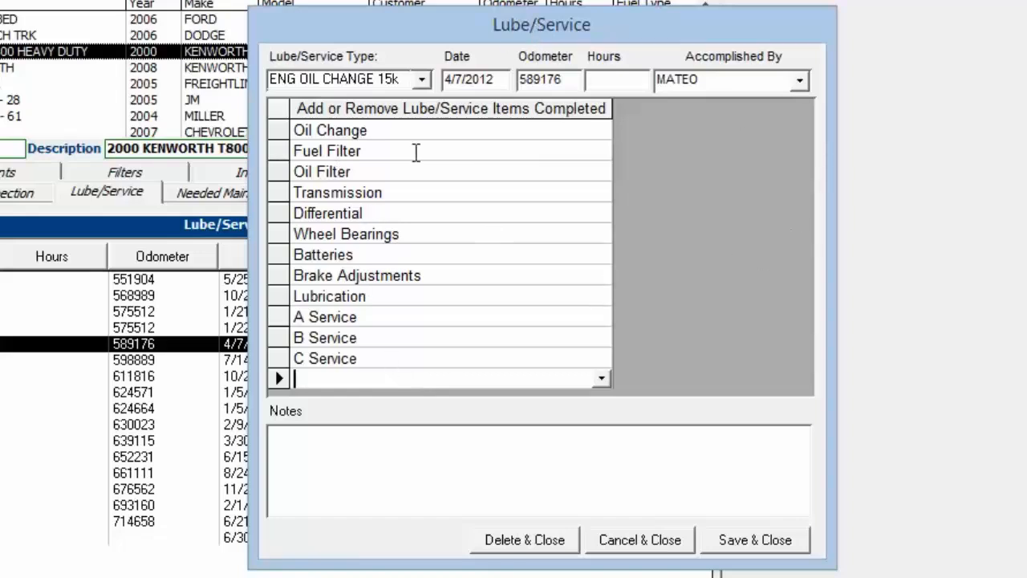
pyautogui.click(730, 543)
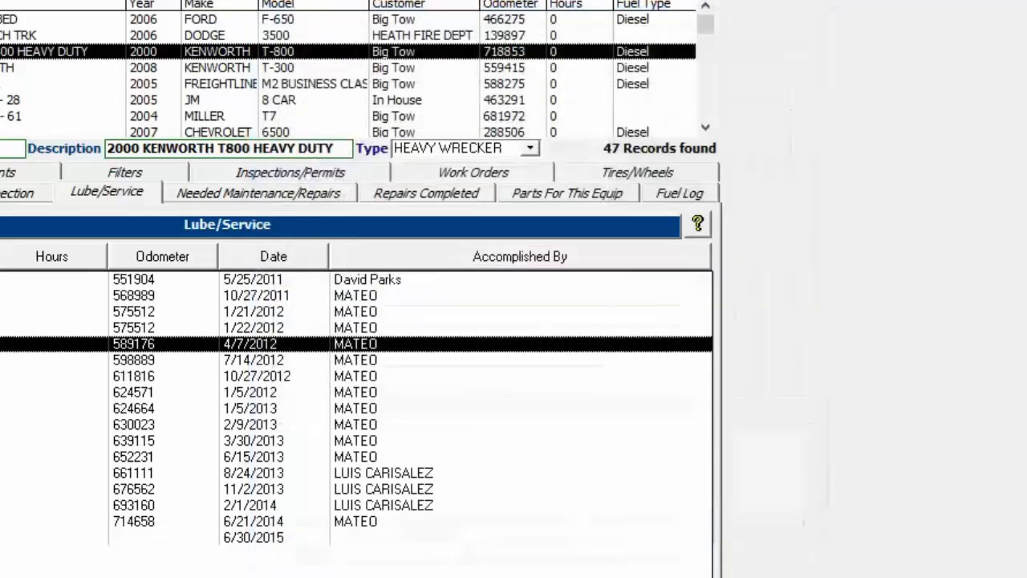
# - Add a lube/service record for equipment 24 with the type ENG.OIL CHANGE 10k and review its service items
pyautogui.click(119, 435)
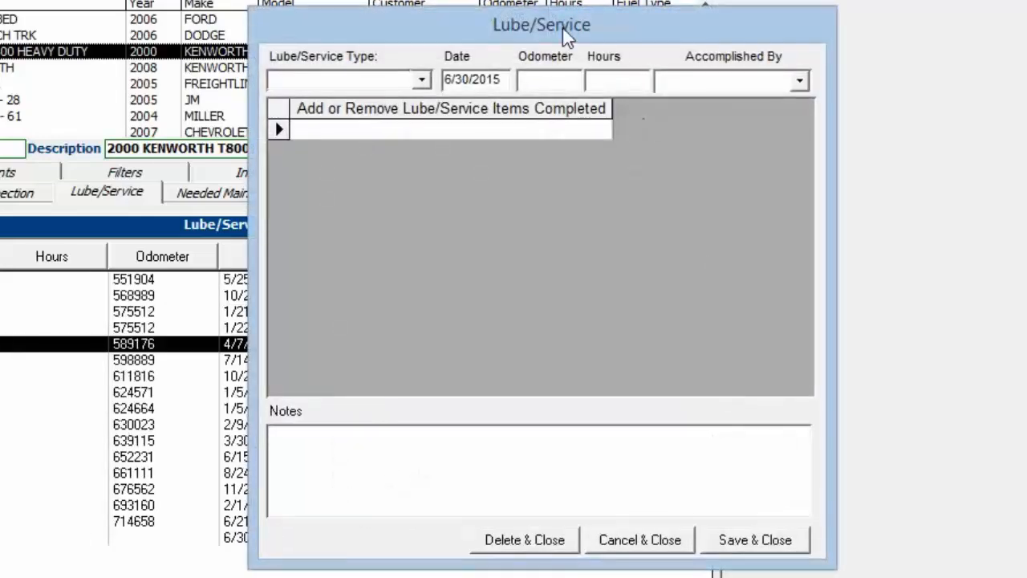
pyautogui.moveTo(568, 36); pyautogui.dragTo(496, 49)
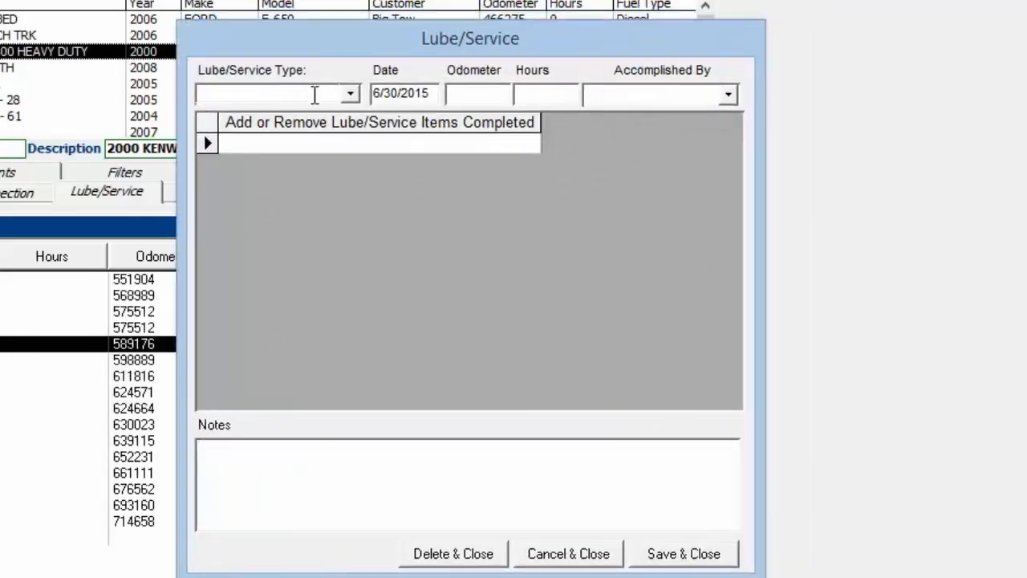
pyautogui.click(351, 94)
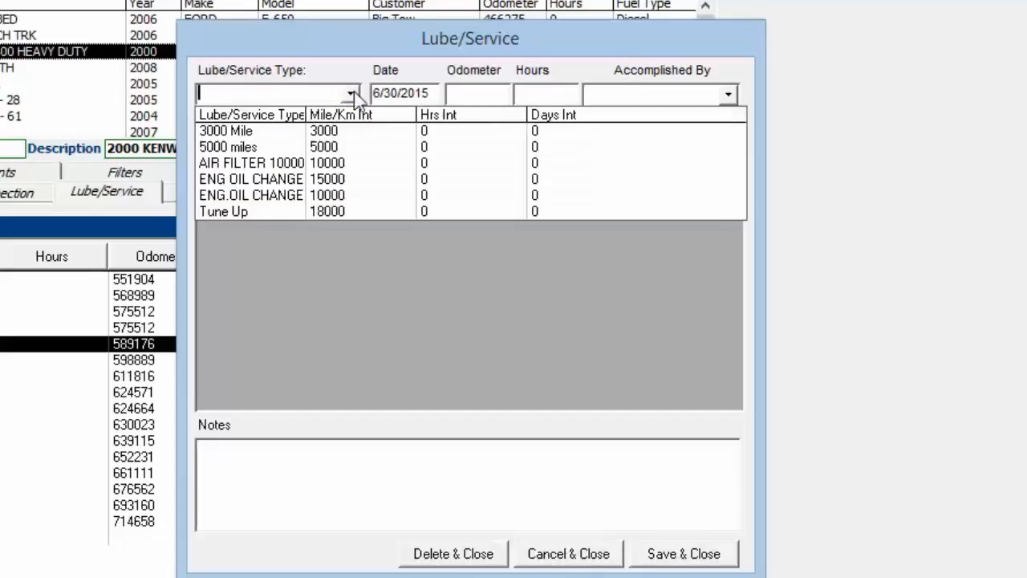
pyautogui.click(282, 196)
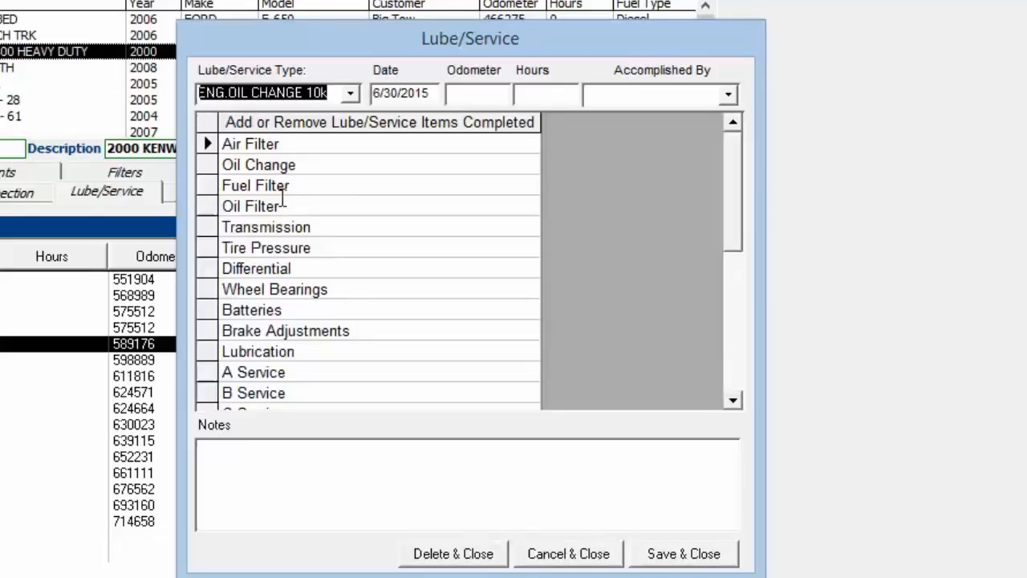
pyautogui.moveTo(739, 171); pyautogui.dragTo(747, 138)
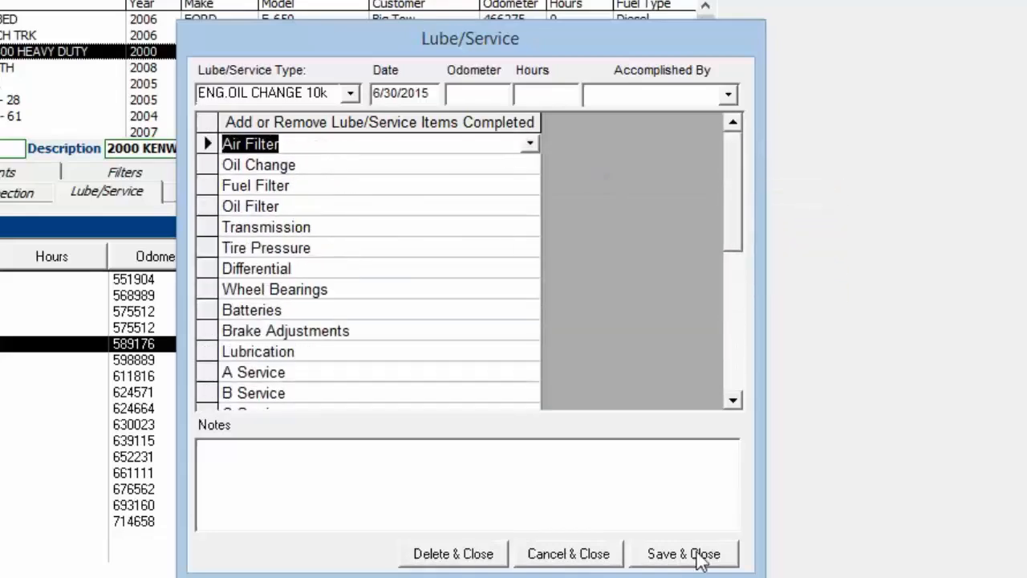
pyautogui.click(290, 479)
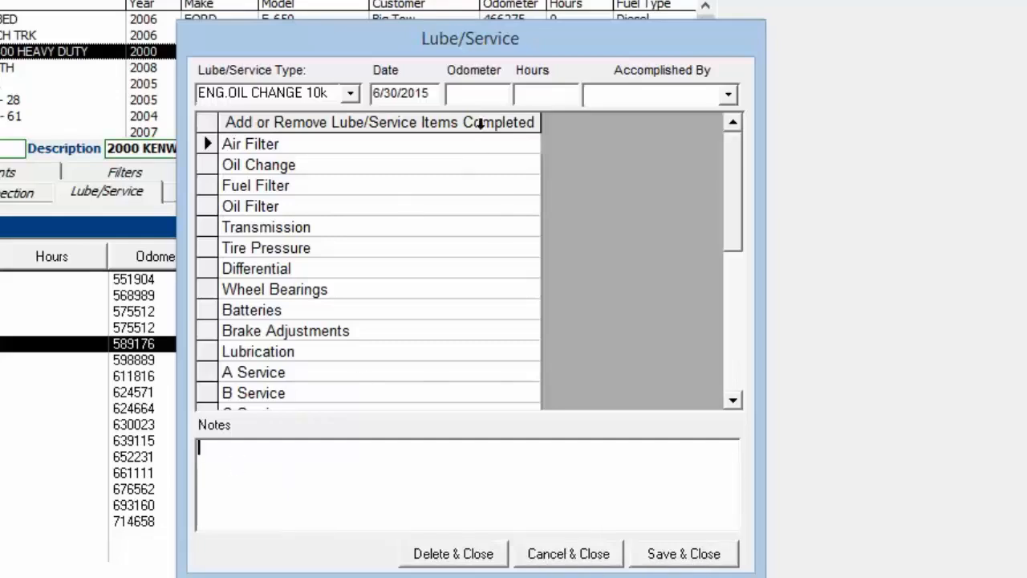
# - Set the service record's odometer to 728999, try to save it, and enter the name of the person who accomplished the service
pyautogui.moveTo(481, 44); pyautogui.dragTo(468, 137)
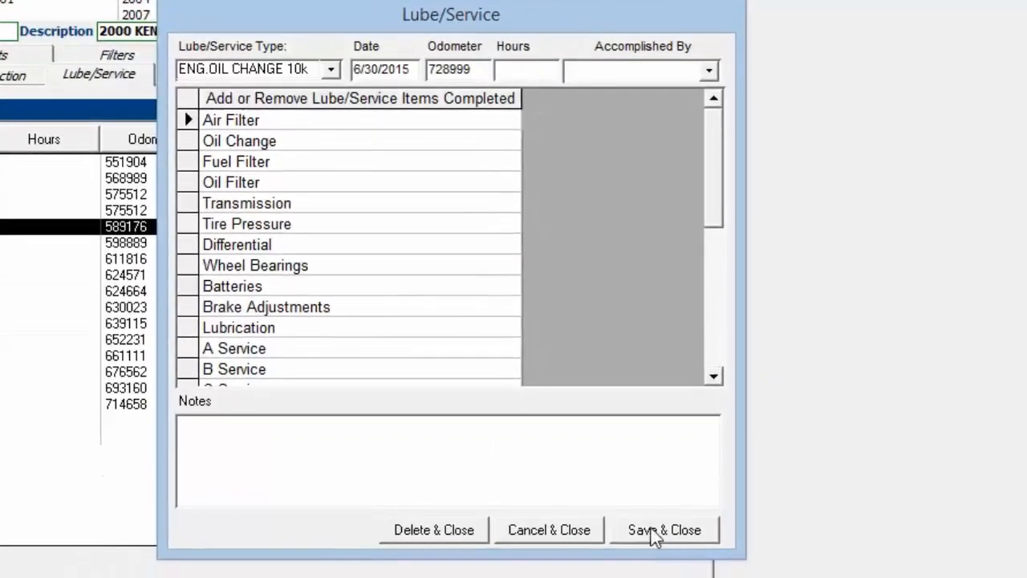
pyautogui.click(653, 530)
pyautogui.click(505, 374)
pyautogui.press('Tab')
pyautogui.write('Mac')
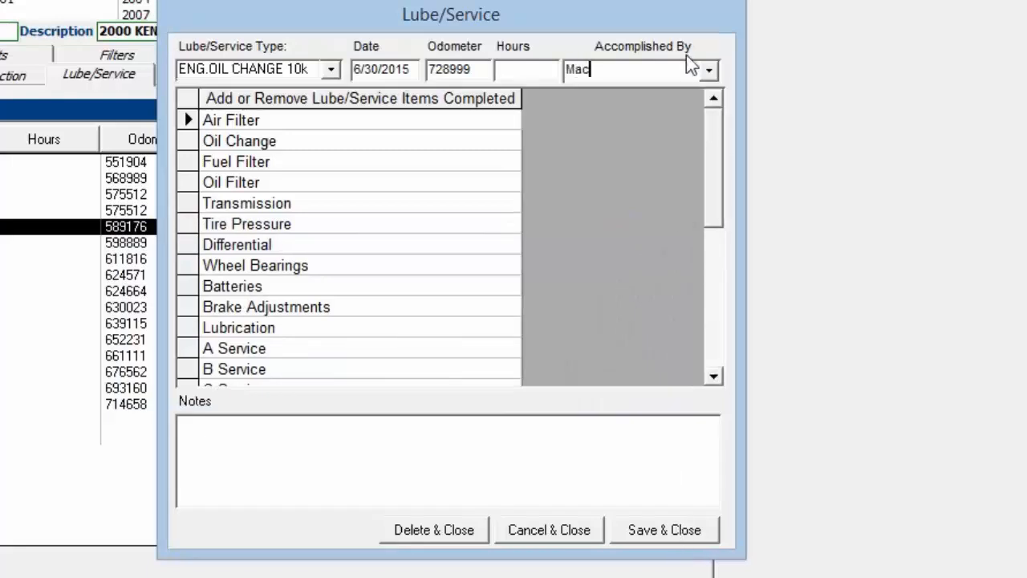
# - Complete the name of the person who accomplished the service, save the new ENG.OIL CHANGE 10k record and select it in the history
pyautogui.press('BackSpace')
pyautogui.write('rc')
pyautogui.click(686, 525)
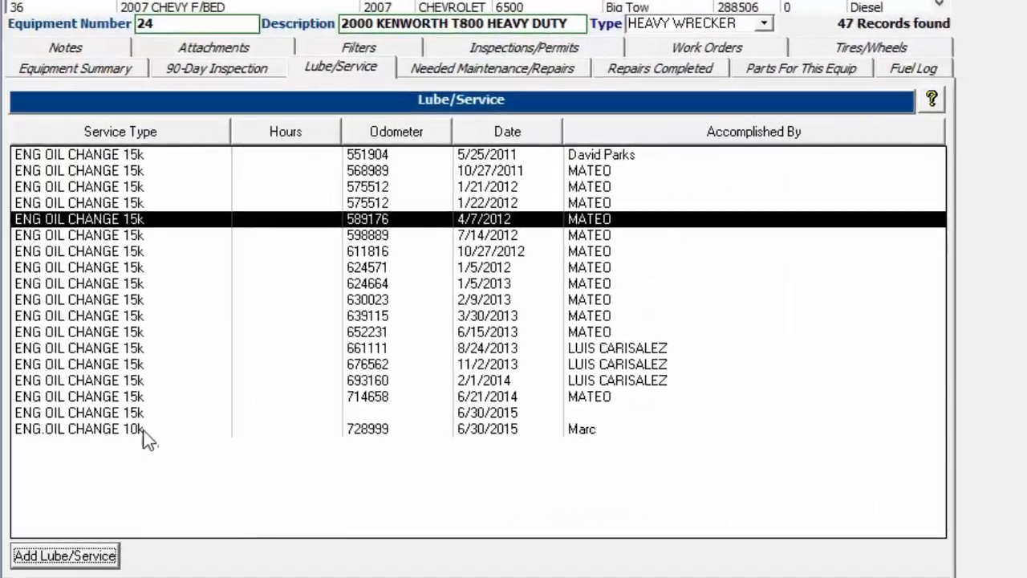
pyautogui.click(146, 429)
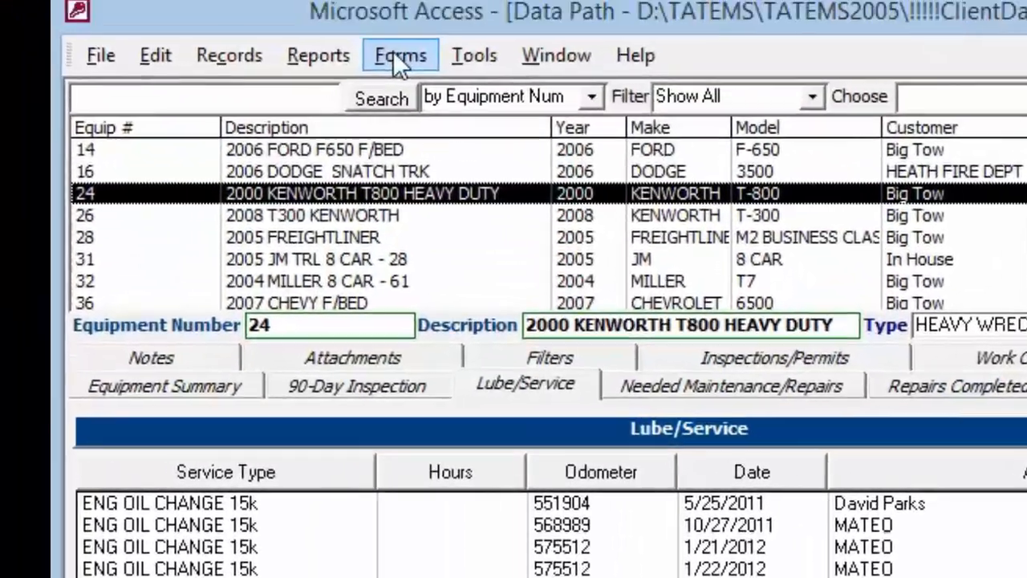
# - Examine the maintenance list of available lube/service items through to its end and close it
pyautogui.click(398, 53)
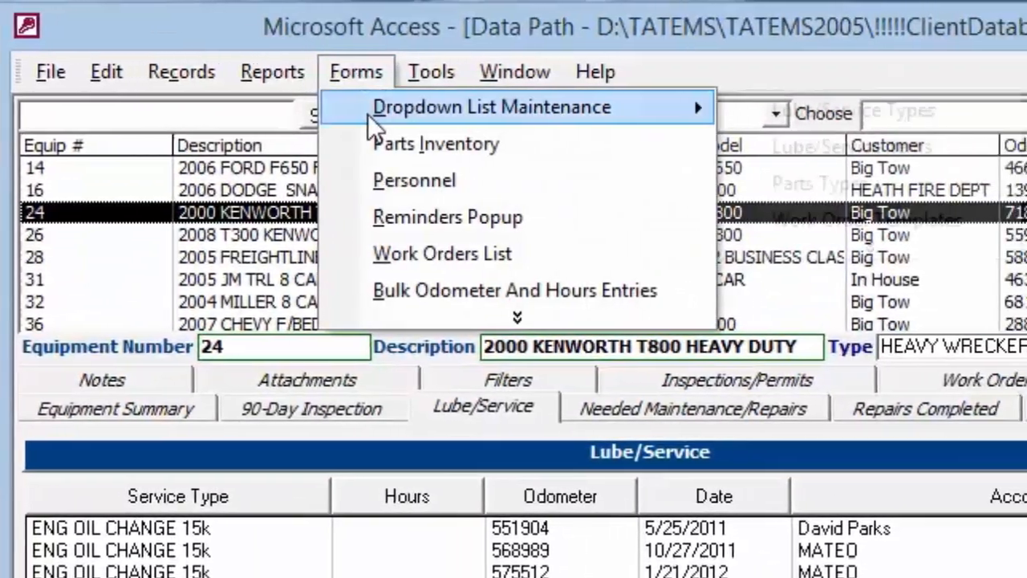
pyautogui.moveTo(429, 122)
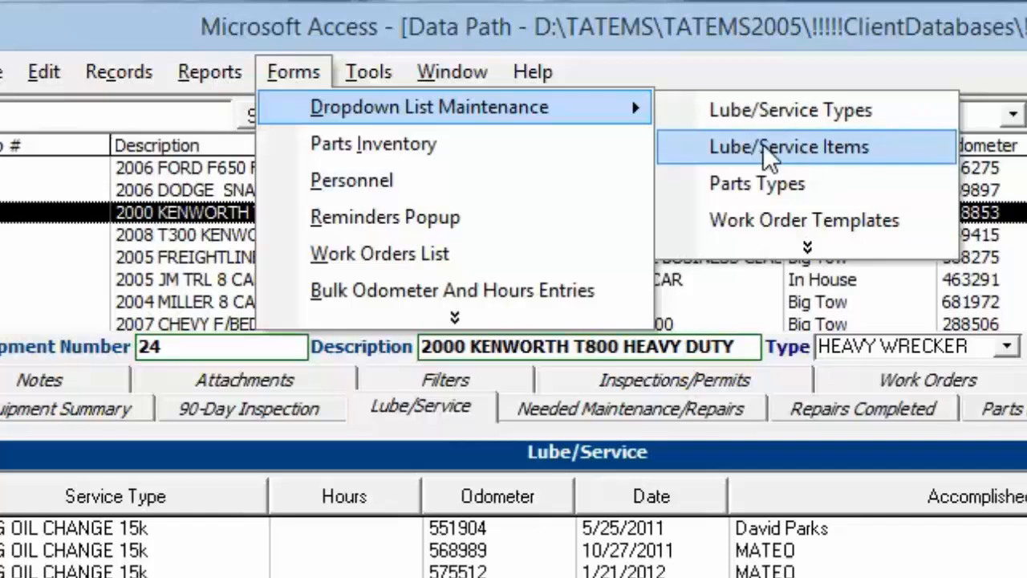
pyautogui.click(807, 149)
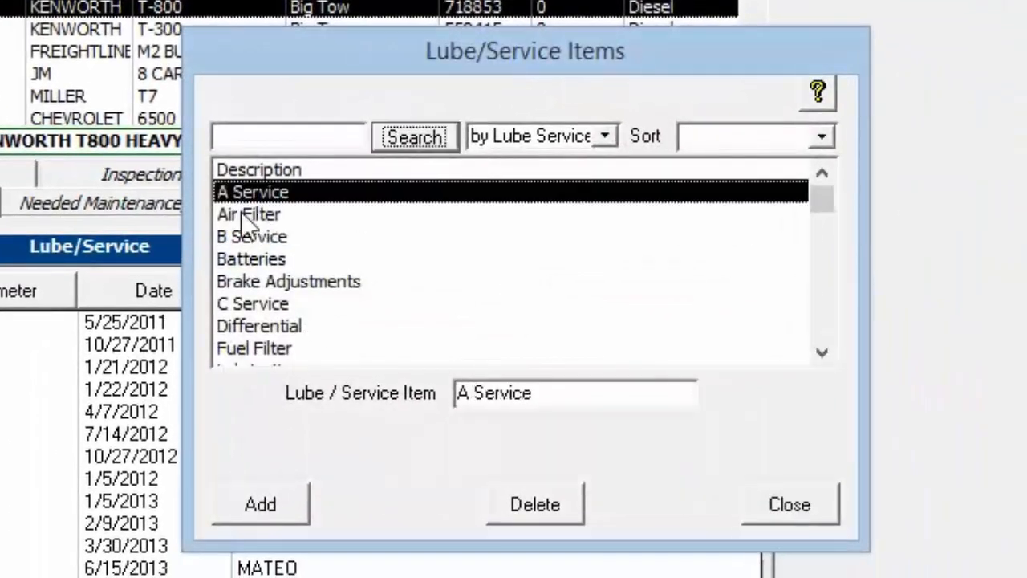
pyautogui.moveTo(243, 217)
pyautogui.mouseDown()
pyautogui.moveTo(241, 350)
pyautogui.moveTo(250, 355)
pyautogui.moveTo(254, 215)
pyautogui.mouseUp()
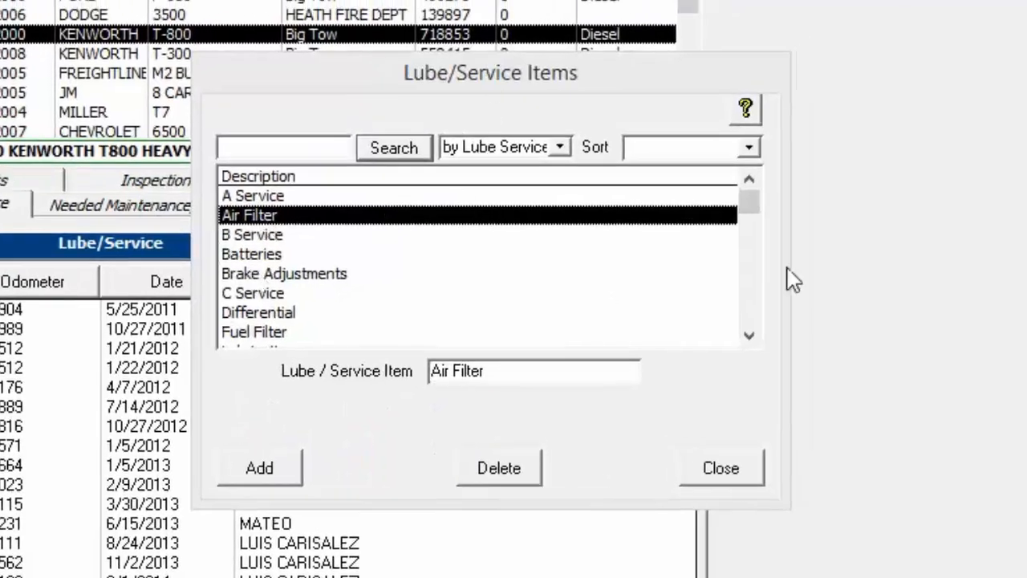
pyautogui.moveTo(753, 211); pyautogui.dragTo(764, 351)
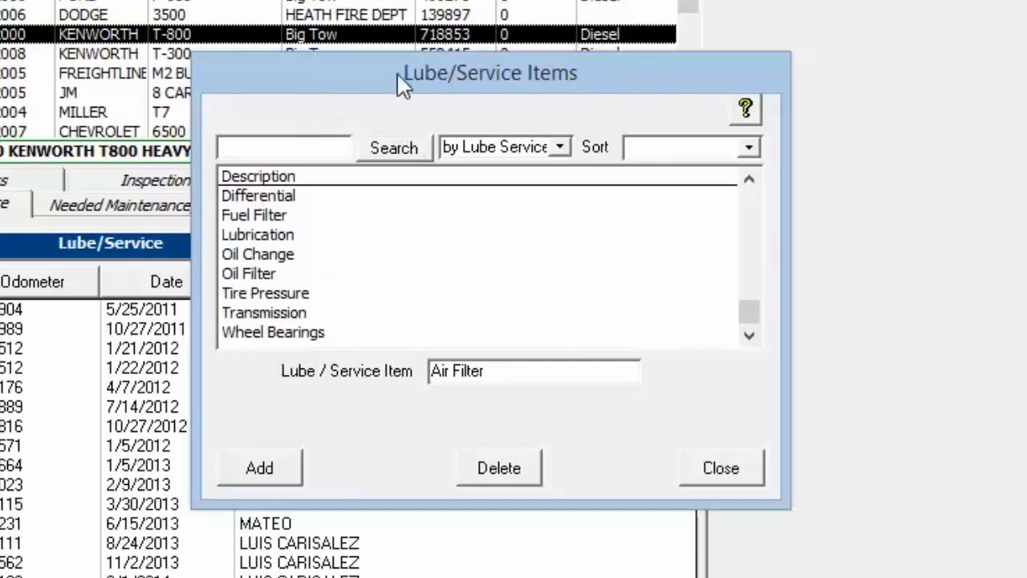
pyautogui.click(721, 470)
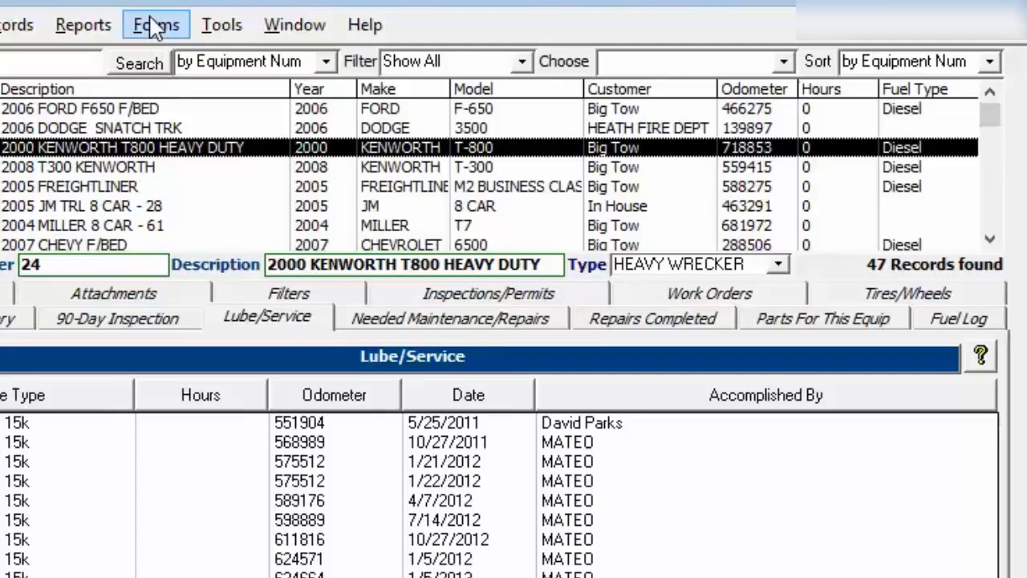
# - Open the Lube/Service Types list and examine the Tune Up template's mileage interval and service items
pyautogui.click(154, 25)
pyautogui.moveTo(179, 55)
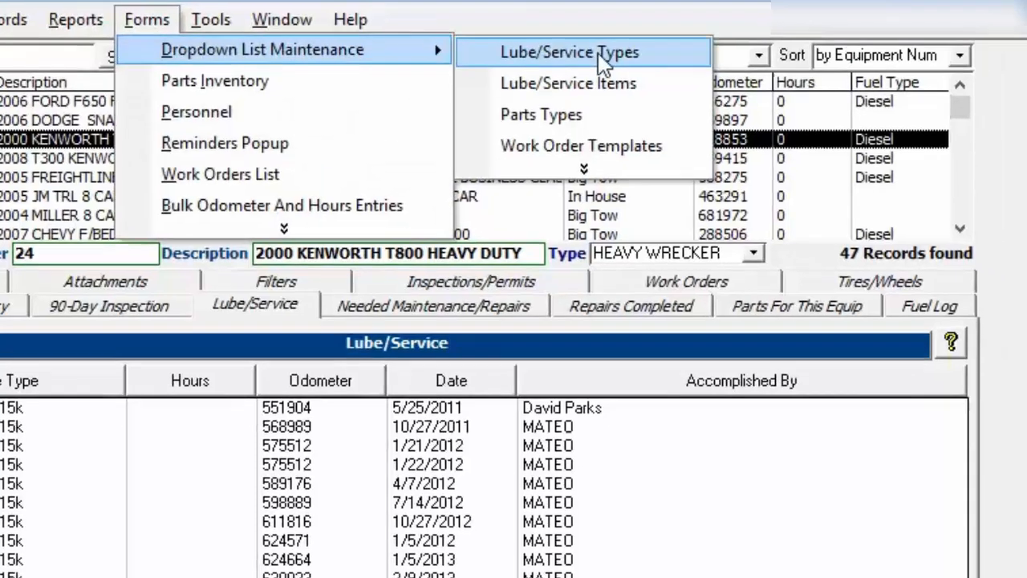
pyautogui.click(625, 61)
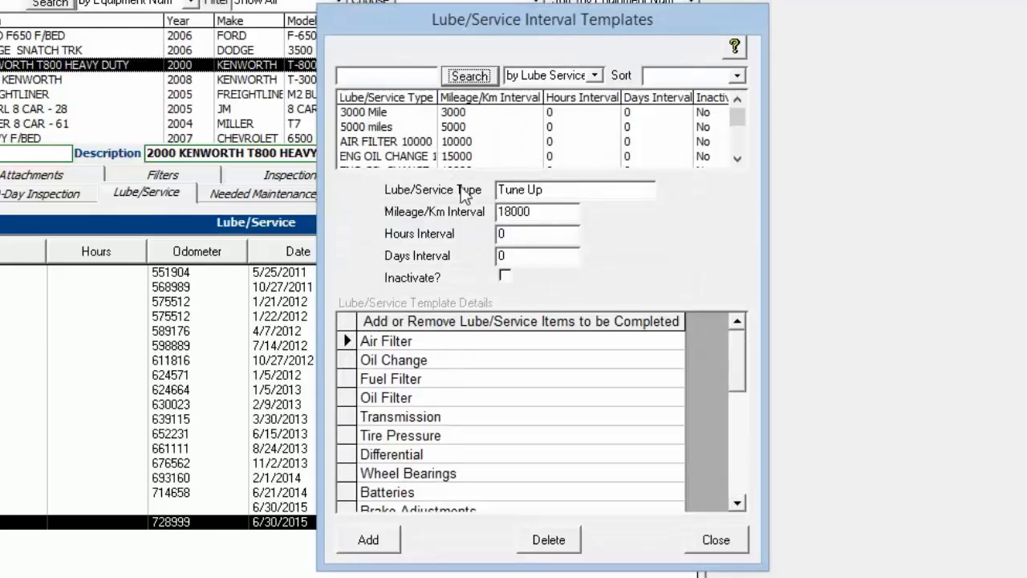
pyautogui.click(558, 193)
pyautogui.moveTo(545, 215); pyautogui.dragTo(483, 212)
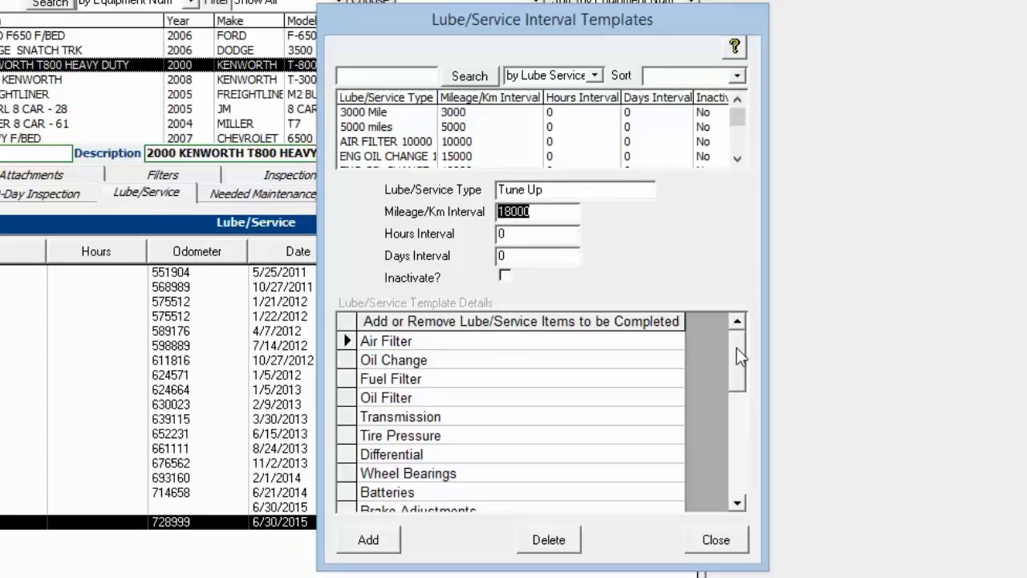
pyautogui.scroll(-1, 746, 385)
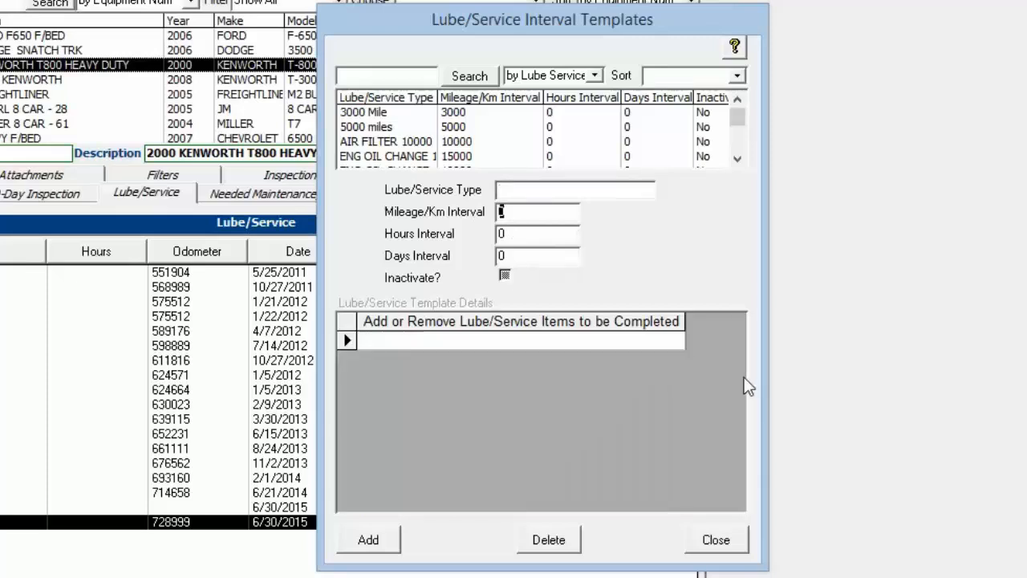
pyautogui.scroll(1, 733, 367)
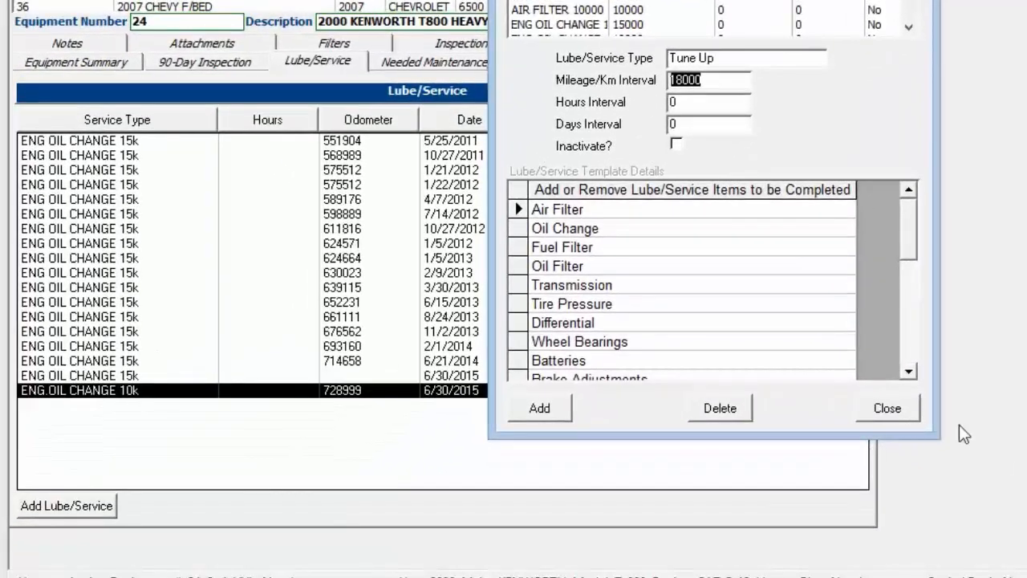
pyautogui.click(891, 406)
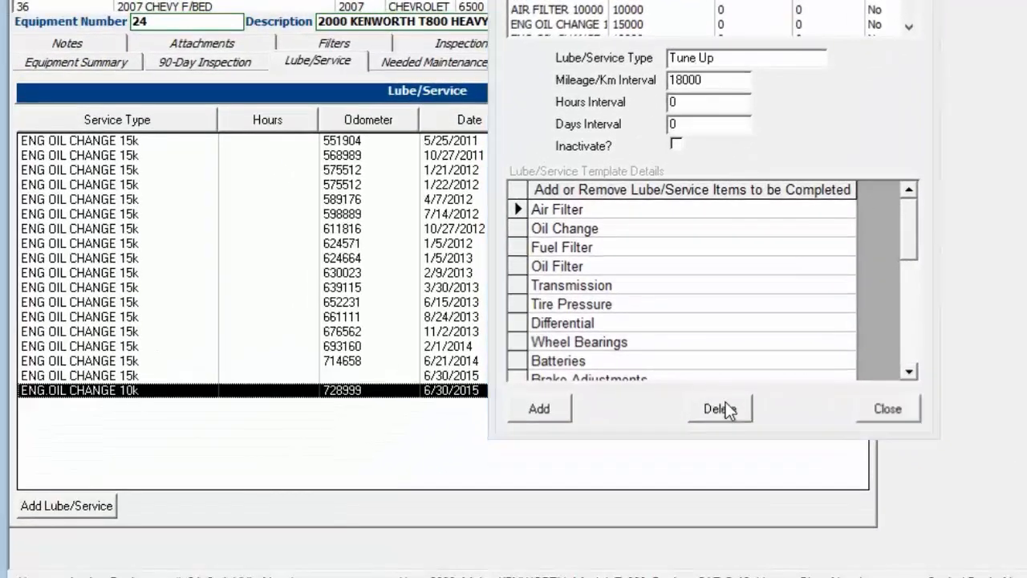
# - Delete A Service, B Service and C Service from the completed items of the 6/30/2015 ENG.OIL CHANGE 10k record and save it
pyautogui.doubleClick(121, 390)
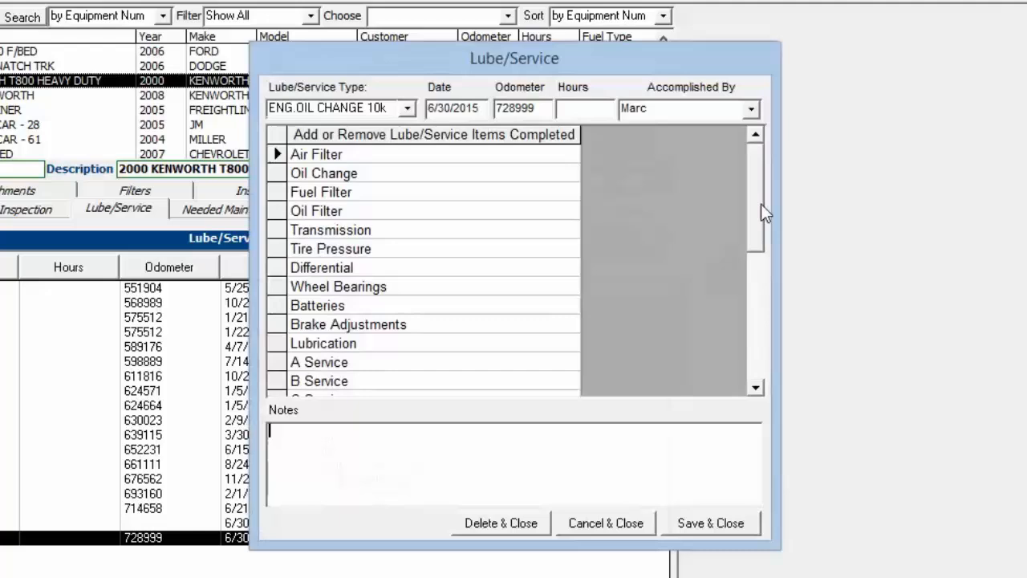
pyautogui.moveTo(761, 206); pyautogui.dragTo(754, 245)
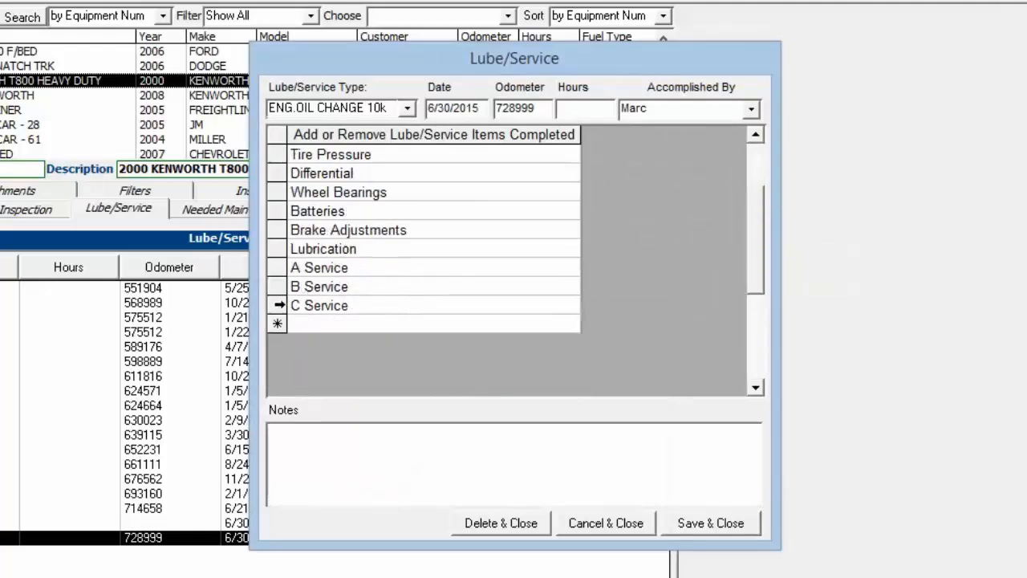
pyautogui.moveTo(277, 305); pyautogui.dragTo(277, 267)
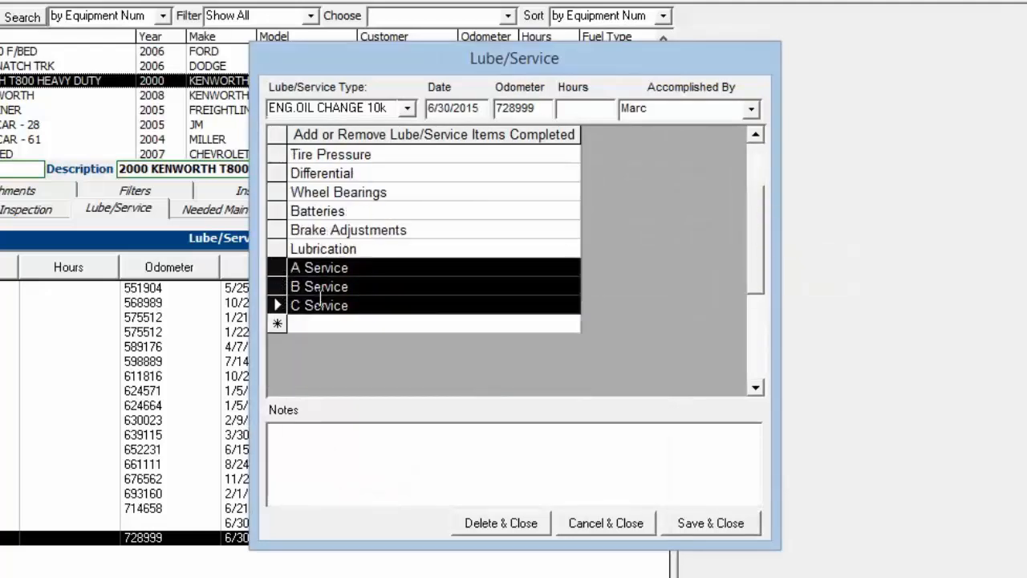
pyautogui.press('Delete')
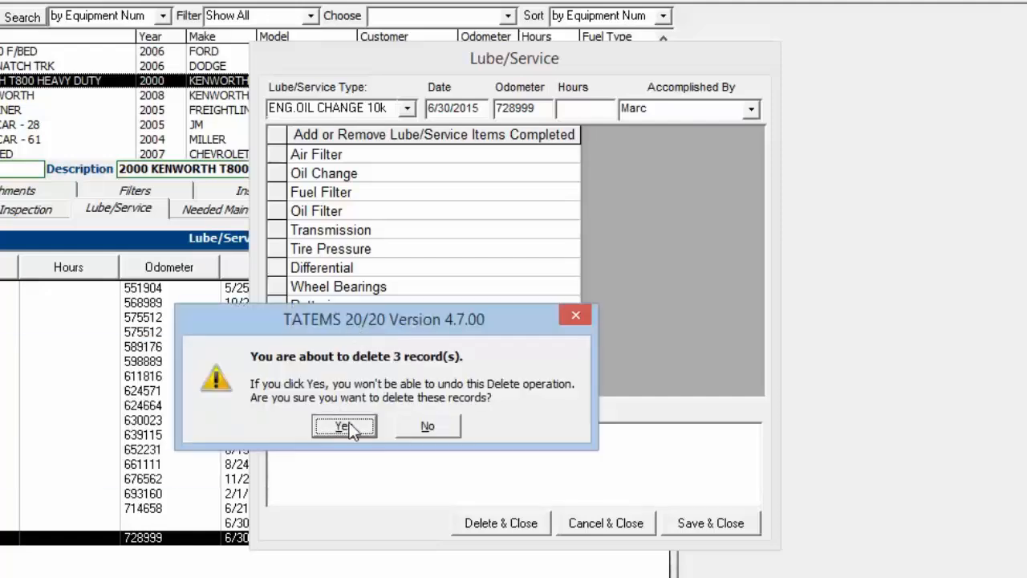
pyautogui.click(345, 426)
pyautogui.click(273, 345)
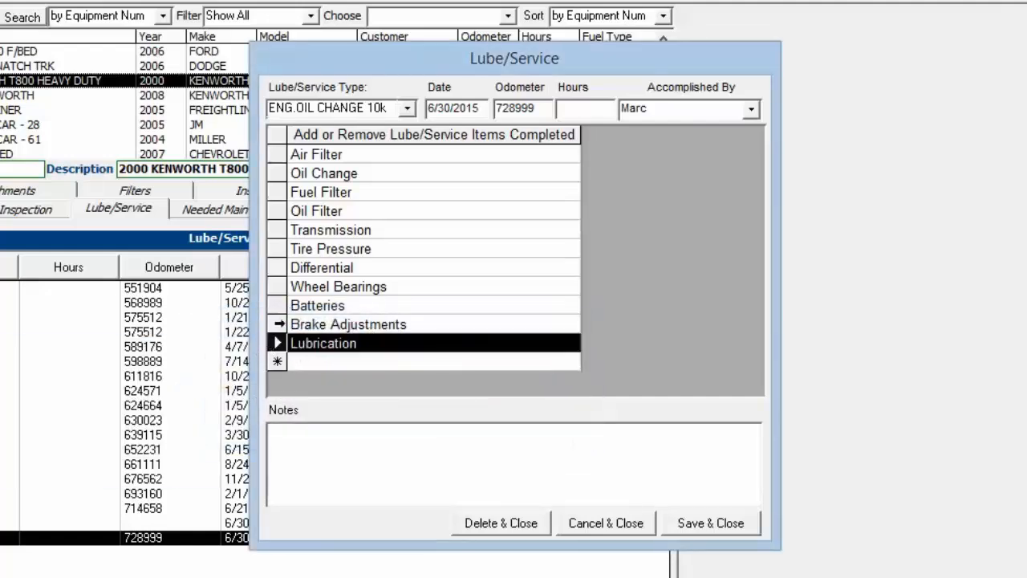
pyautogui.click(274, 307)
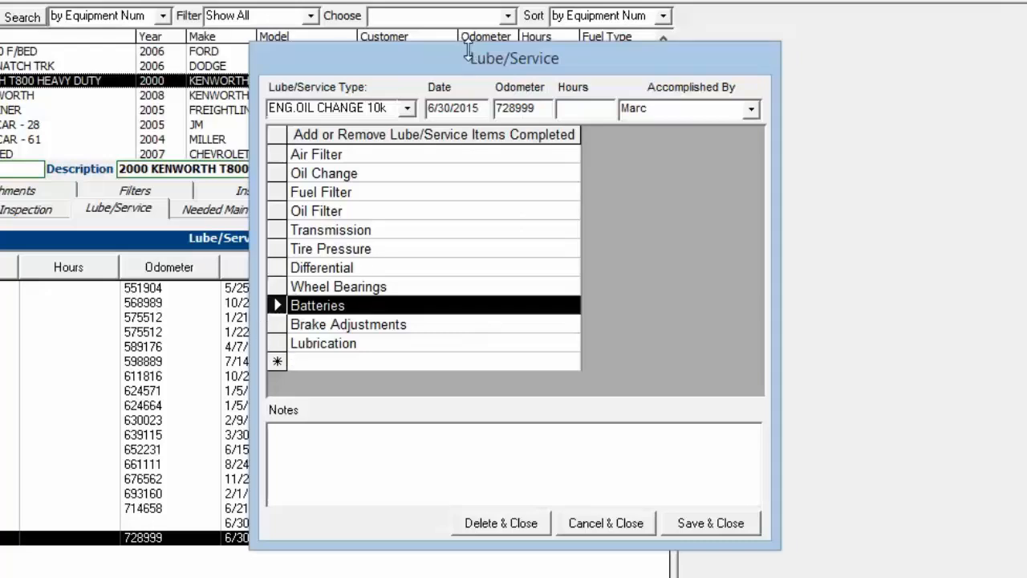
pyautogui.click(723, 523)
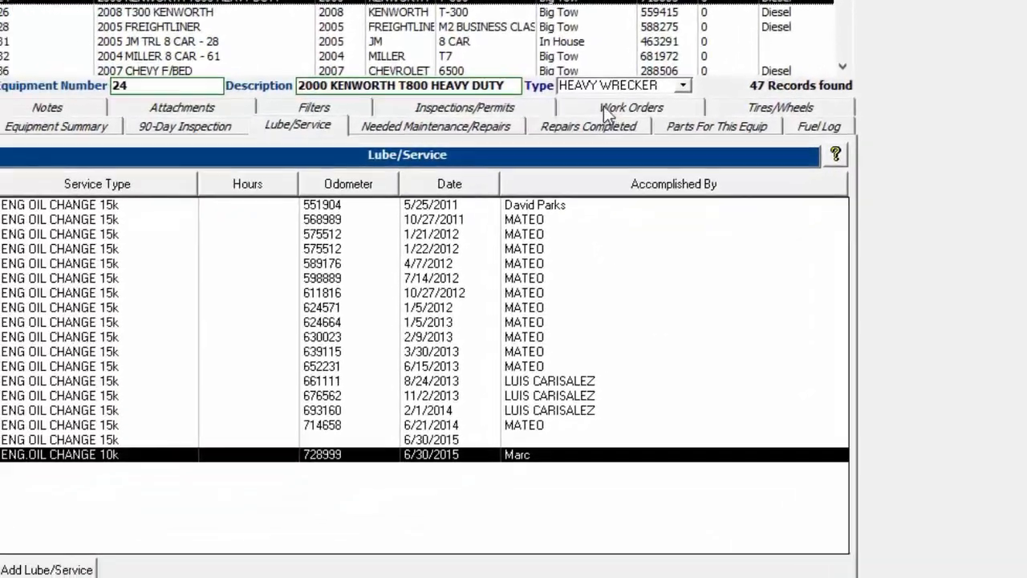
# - Open equipment 24's work order 2227 for the starter replacement and view its lube/service completions
pyautogui.click(453, 190)
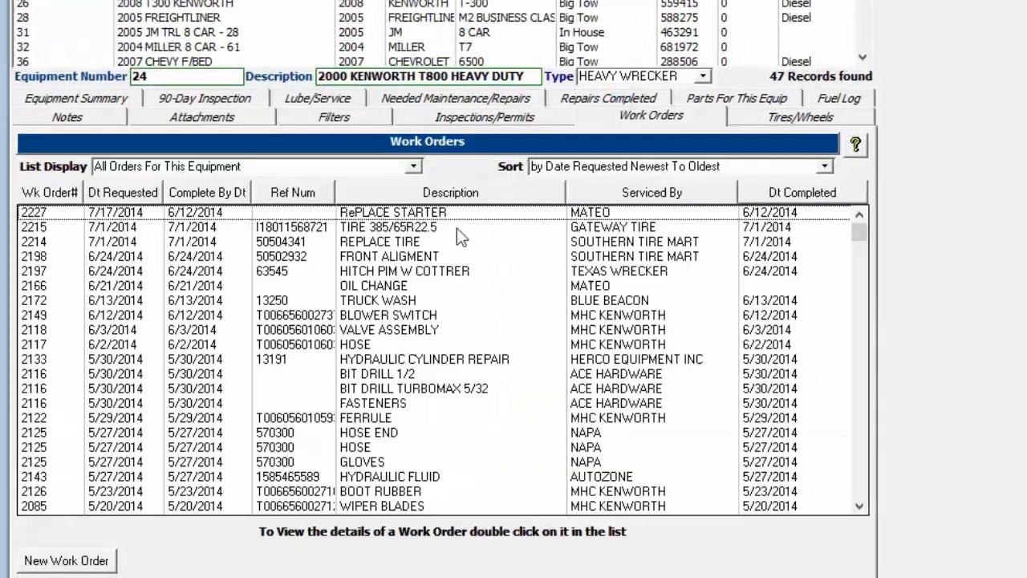
pyautogui.doubleClick(433, 215)
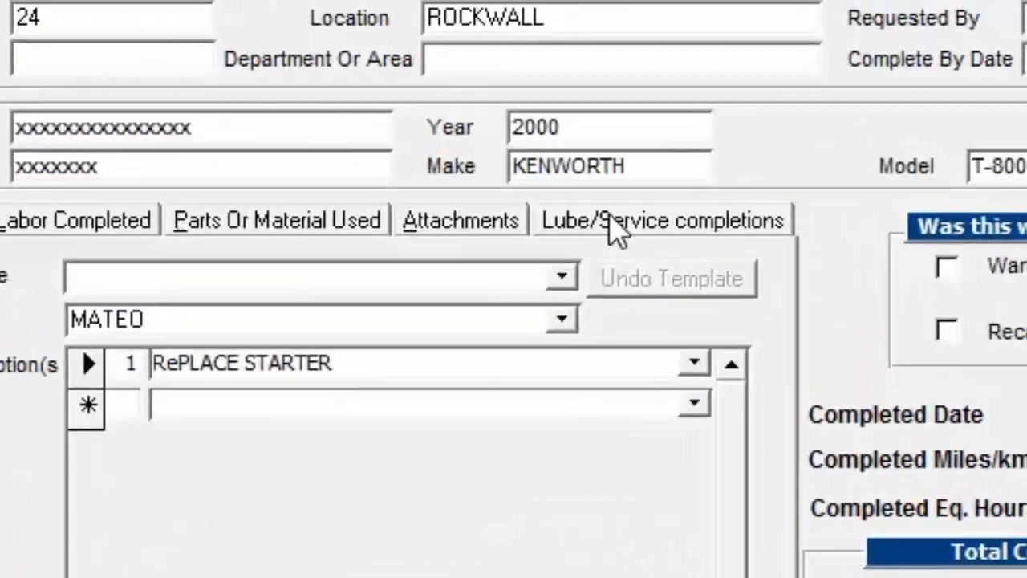
pyautogui.click(746, 115)
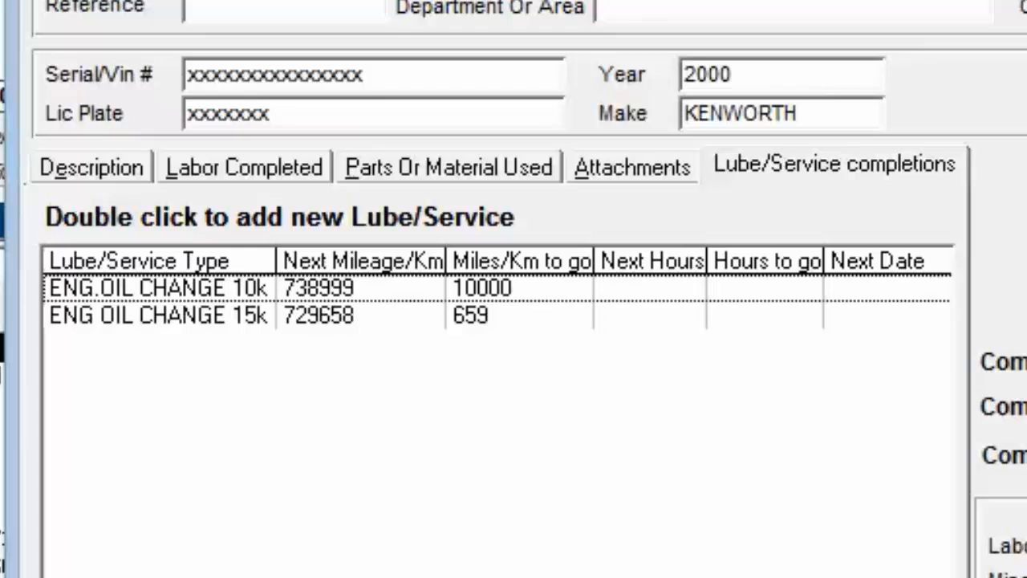
# - Add a lube/service completion to work order 2227 starting from ENG.OIL CHANGE 10k, then save the completion and the work order
pyautogui.click(388, 291)
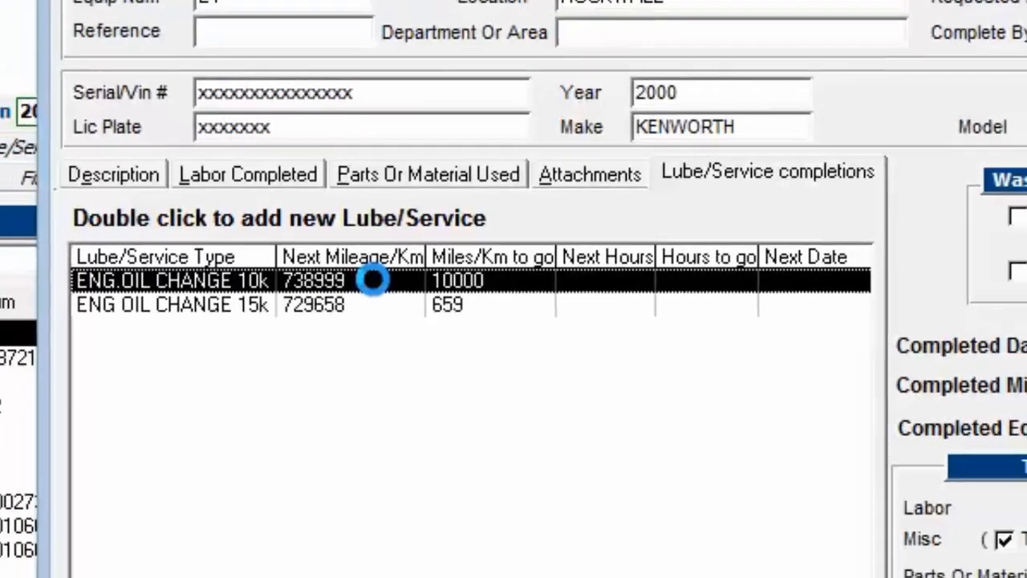
pyautogui.doubleClick(372, 280)
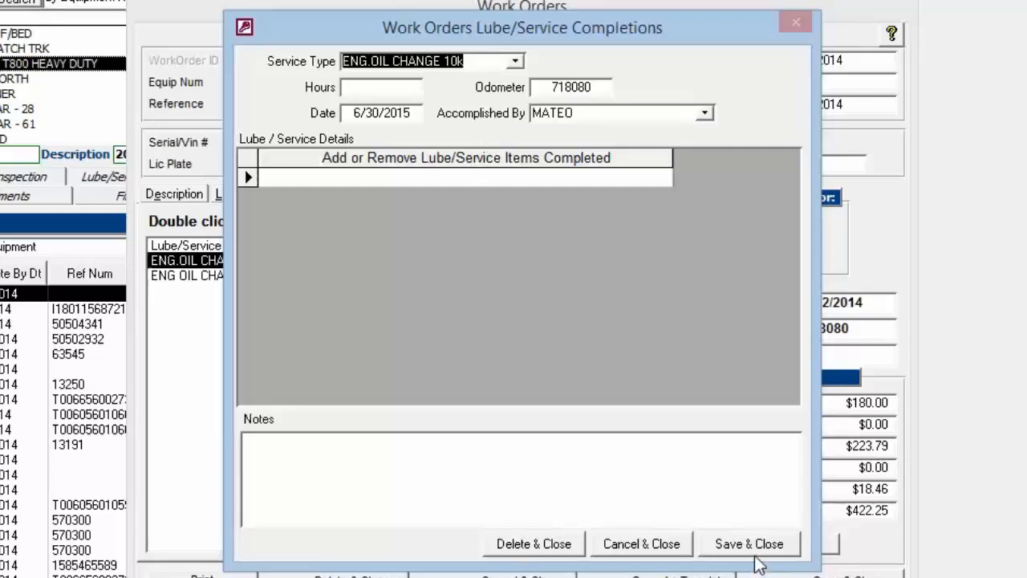
pyautogui.click(515, 61)
pyautogui.click(427, 97)
pyautogui.click(514, 61)
pyautogui.click(427, 133)
pyautogui.click(749, 544)
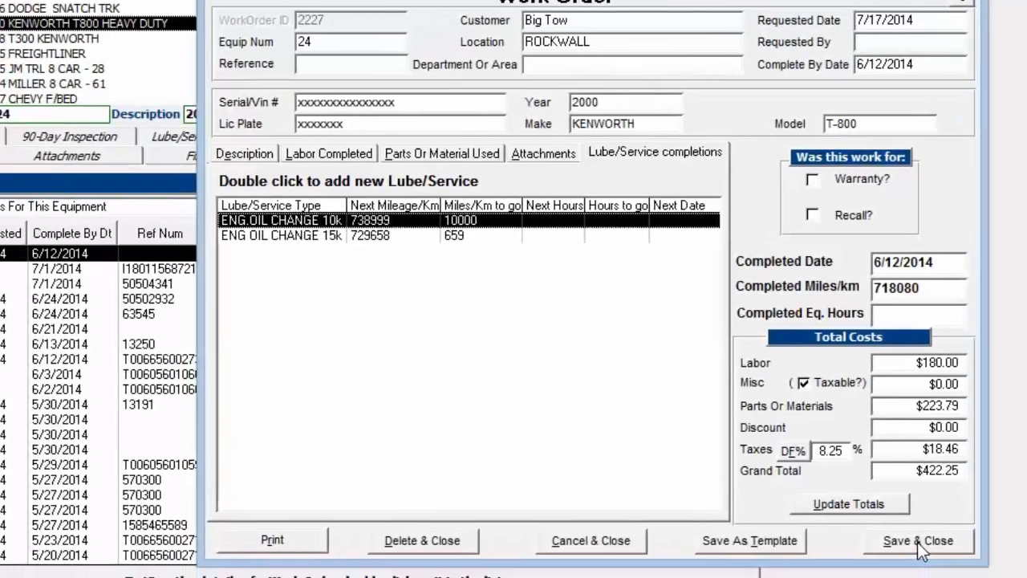
pyautogui.click(843, 574)
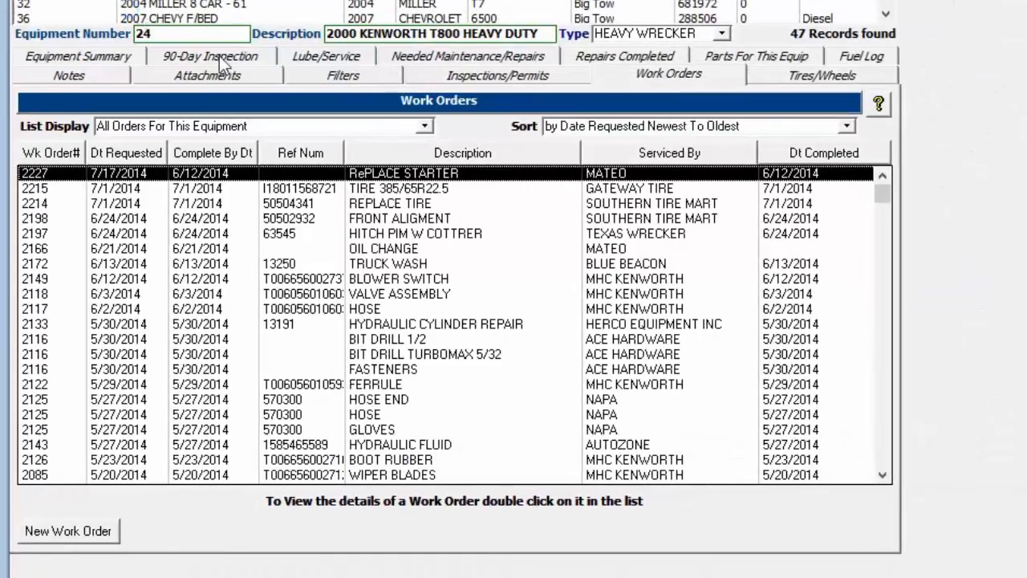
# - Open a new 90-day inspection form for equipment 24, view its checklist and close it
pyautogui.click(219, 55)
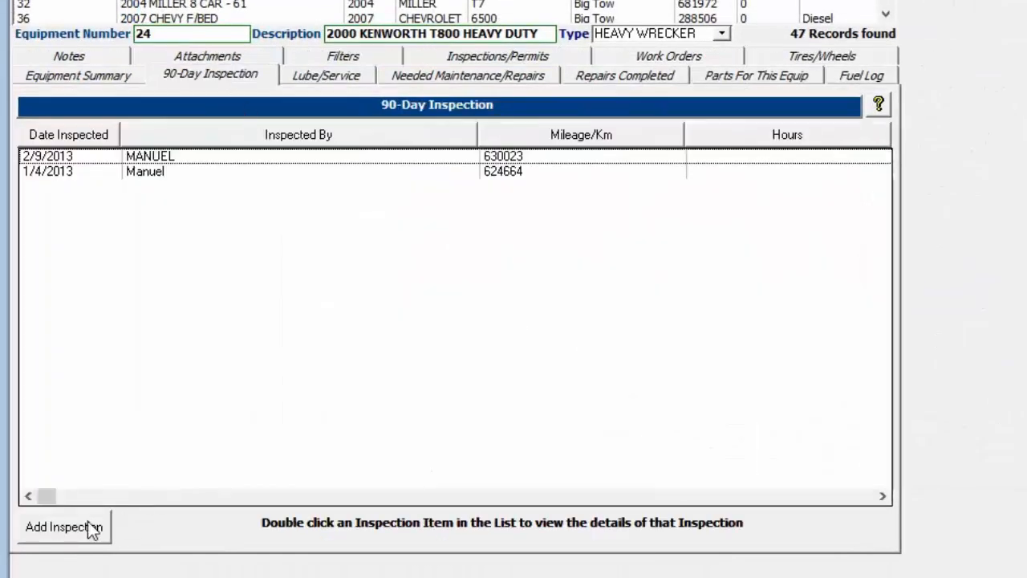
pyautogui.click(60, 529)
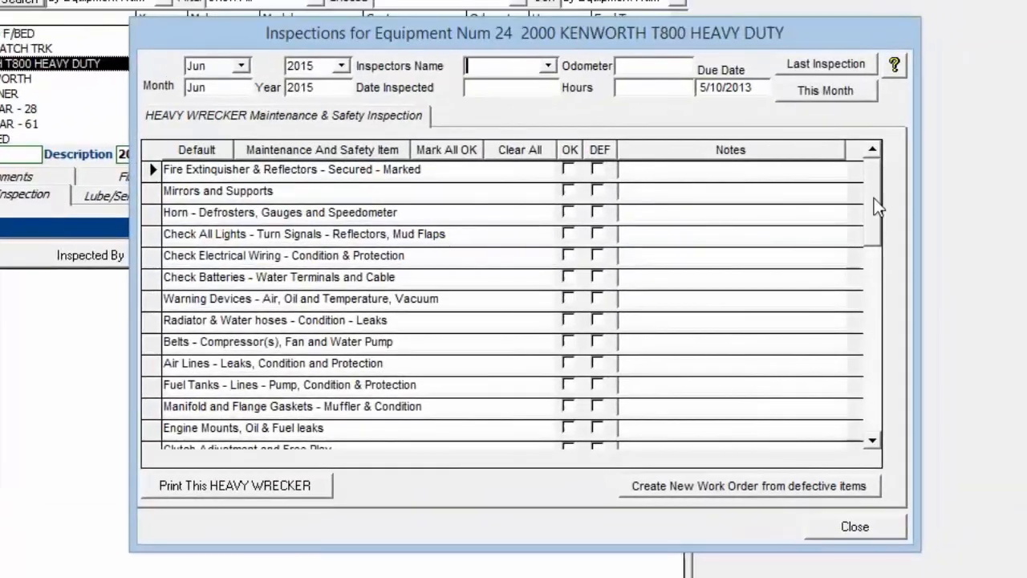
pyautogui.click(856, 536)
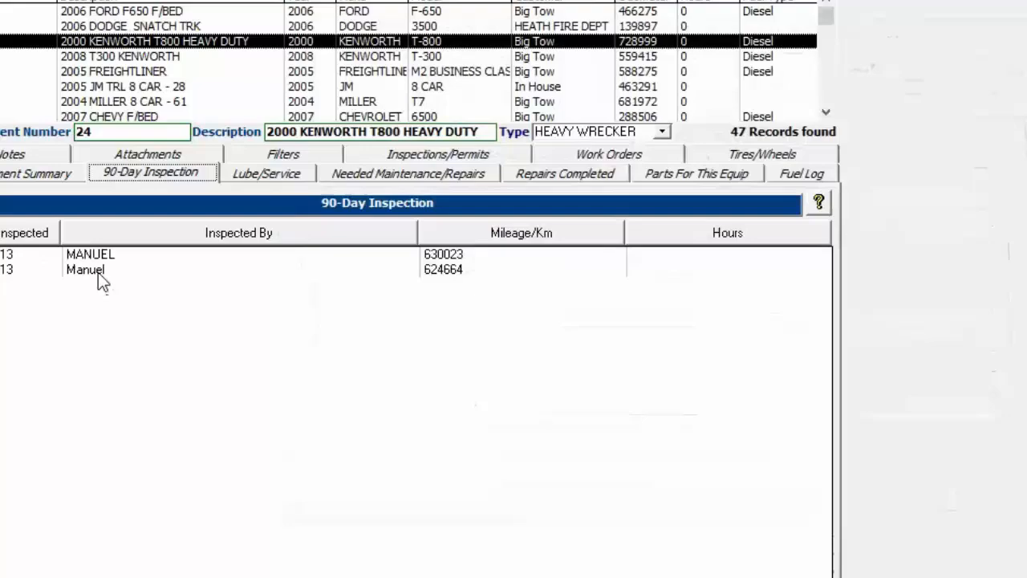
# - Mark the fire extinguisher, mirrors, horn and electrical wiring items as defective in equipment 24's 1/4/2013 inspection
pyautogui.doubleClick(98, 272)
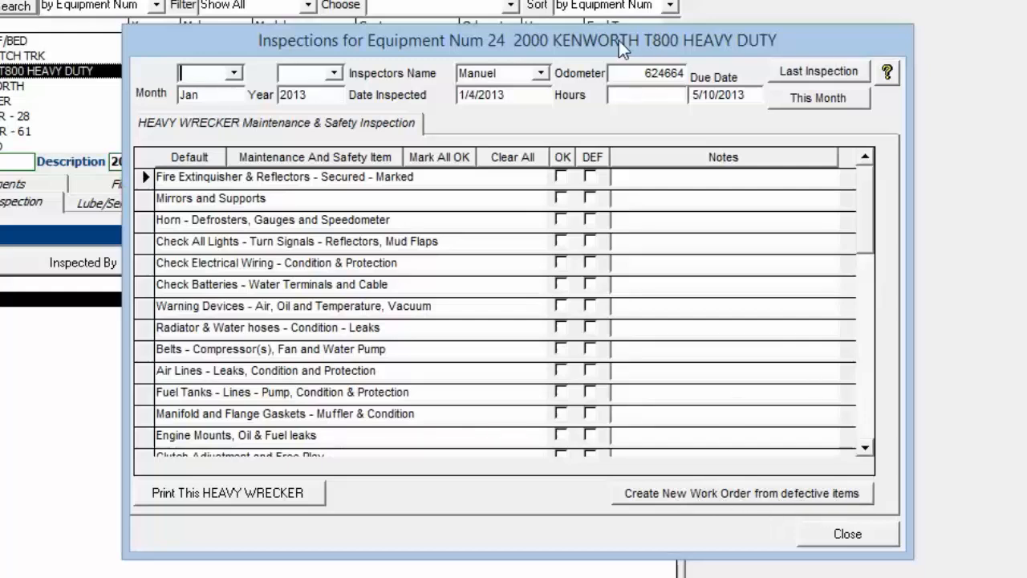
pyautogui.click(591, 177)
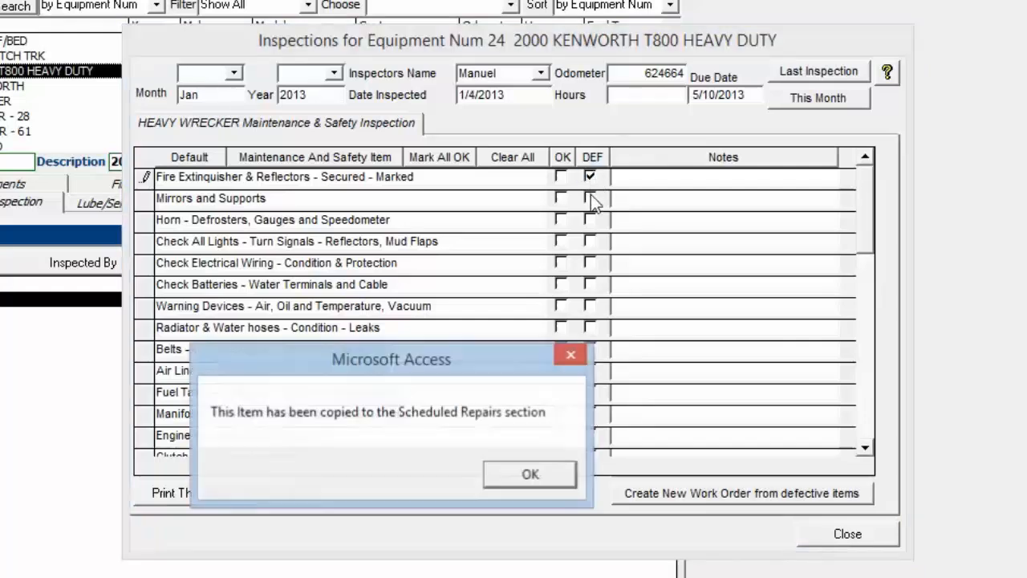
pyautogui.click(591, 198)
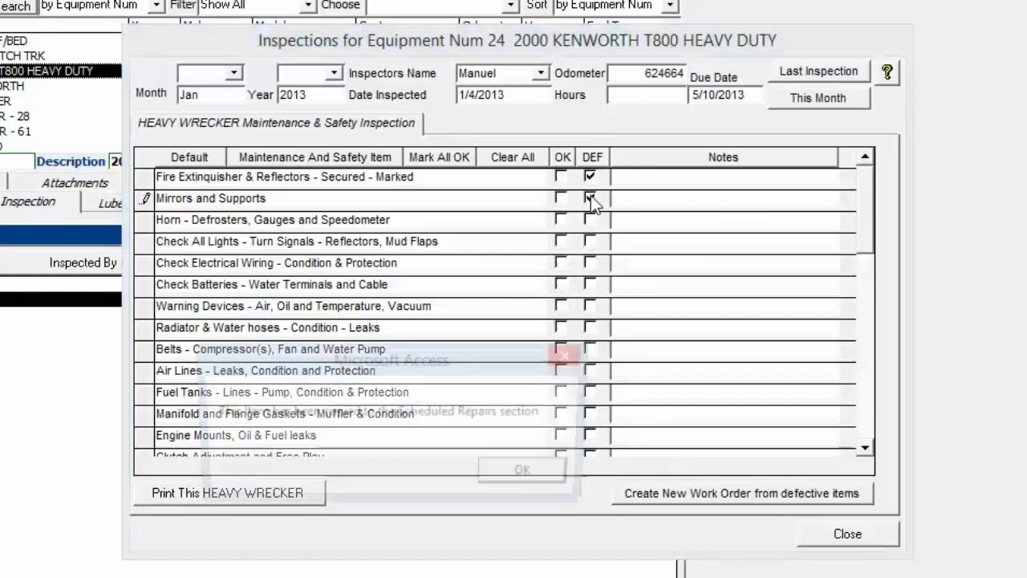
pyautogui.click(532, 474)
pyautogui.click(591, 220)
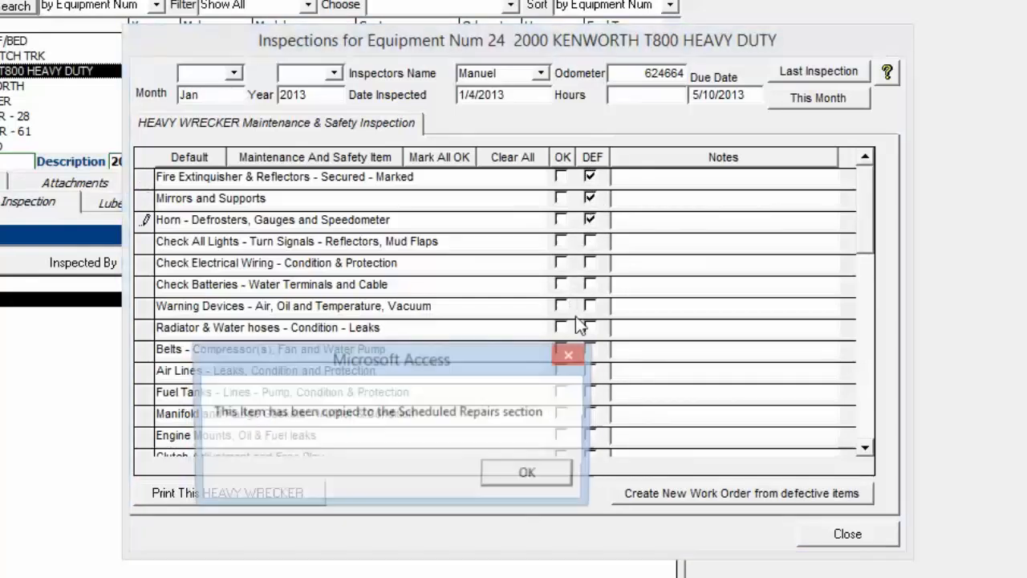
pyautogui.click(520, 471)
pyautogui.click(590, 264)
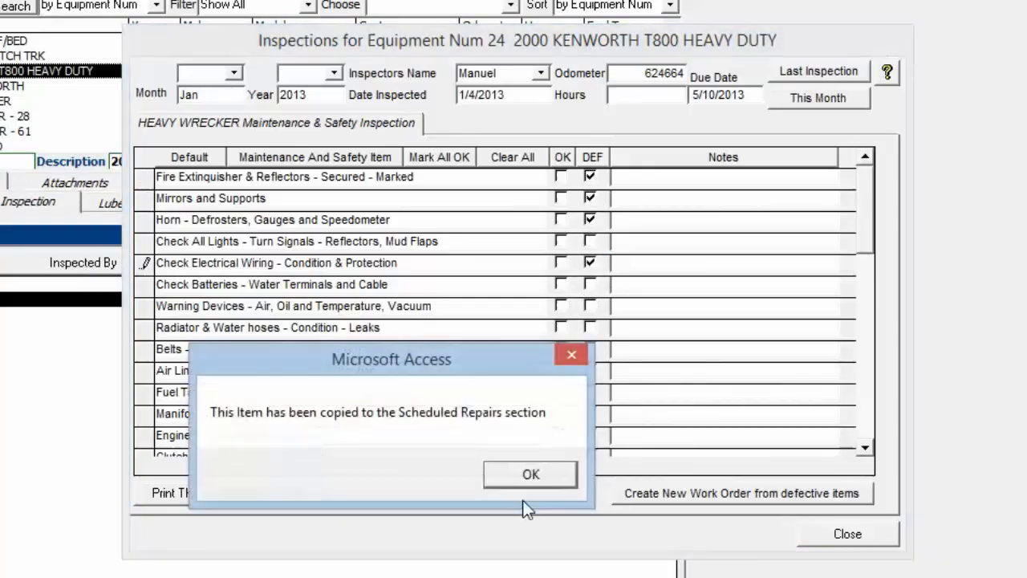
pyautogui.click(529, 472)
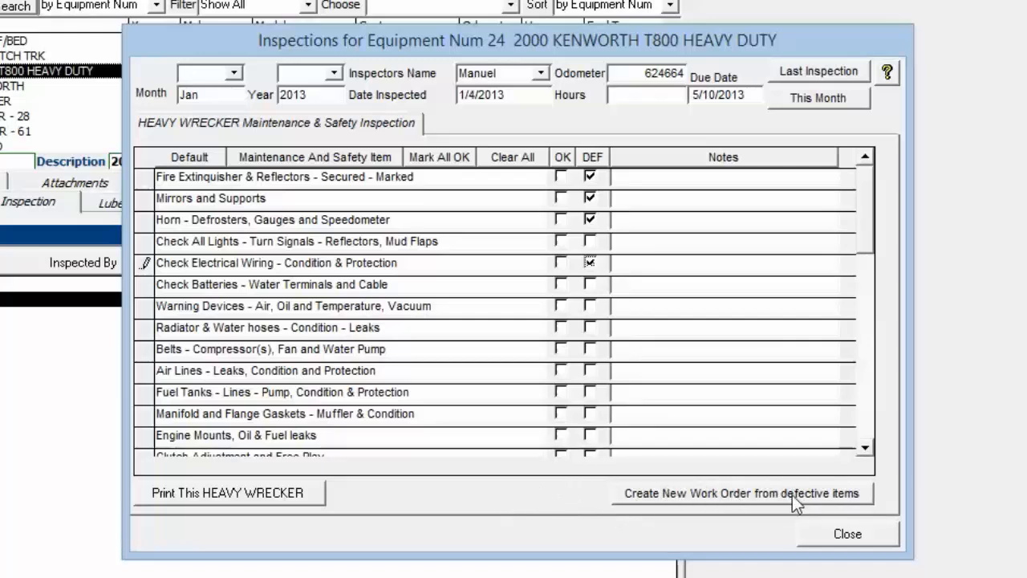
# - Create a new work order from the defective items of the 1/4/2013 inspection and return to equipment 24's work orders list
pyautogui.click(723, 491)
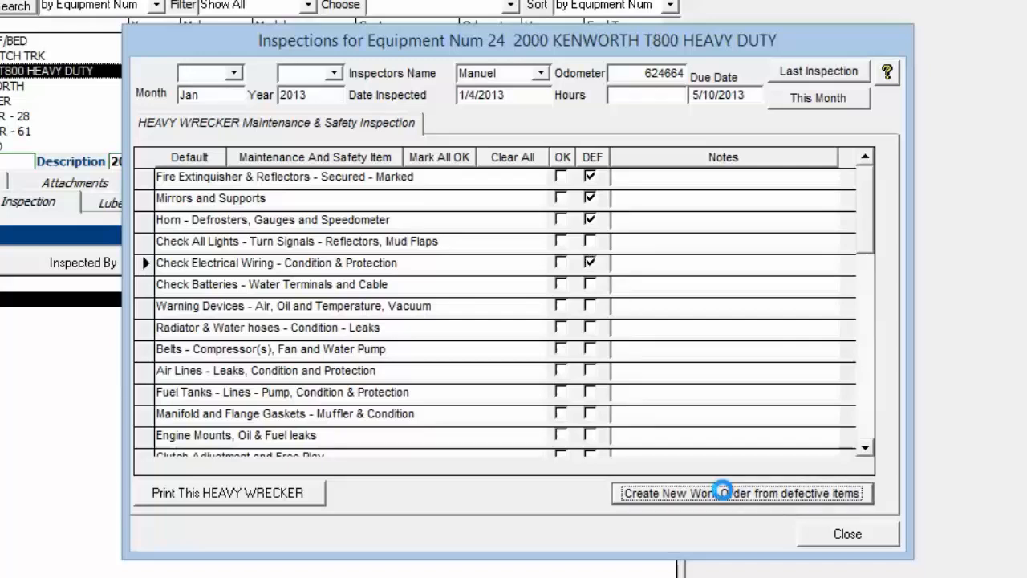
pyautogui.click(847, 532)
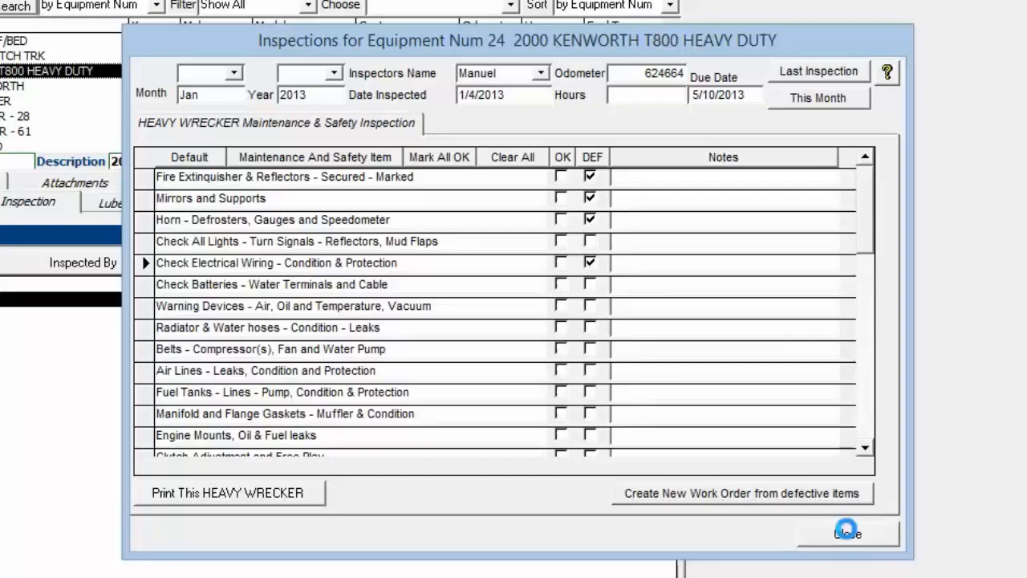
pyautogui.click(514, 184)
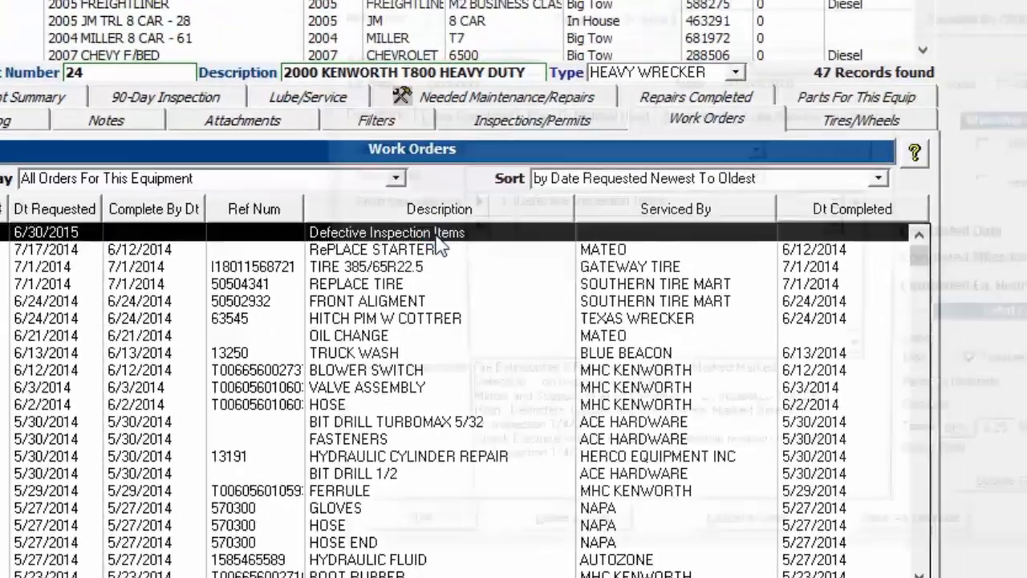
# - Open the Defective Inspection Items work order and review its short description and detailed description
pyautogui.doubleClick(436, 236)
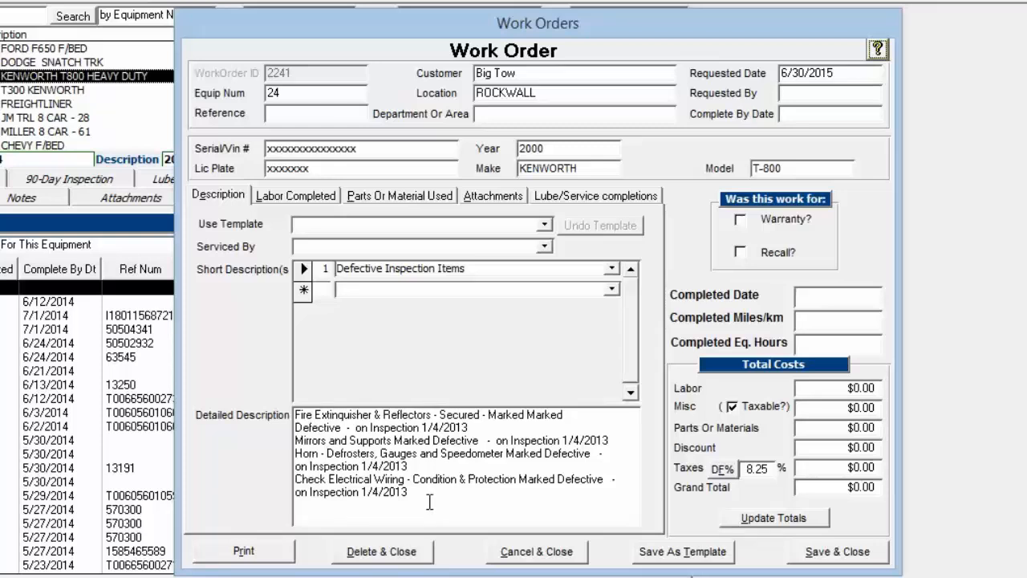
pyautogui.moveTo(429, 502); pyautogui.dragTo(253, 398)
pyautogui.click(418, 492)
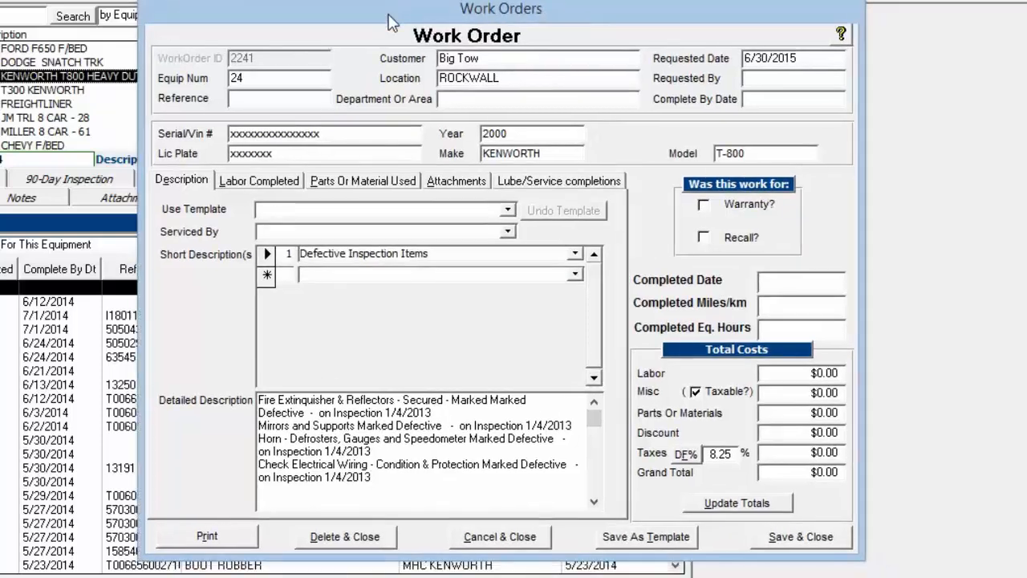
pyautogui.moveTo(424, 29); pyautogui.dragTo(387, 15)
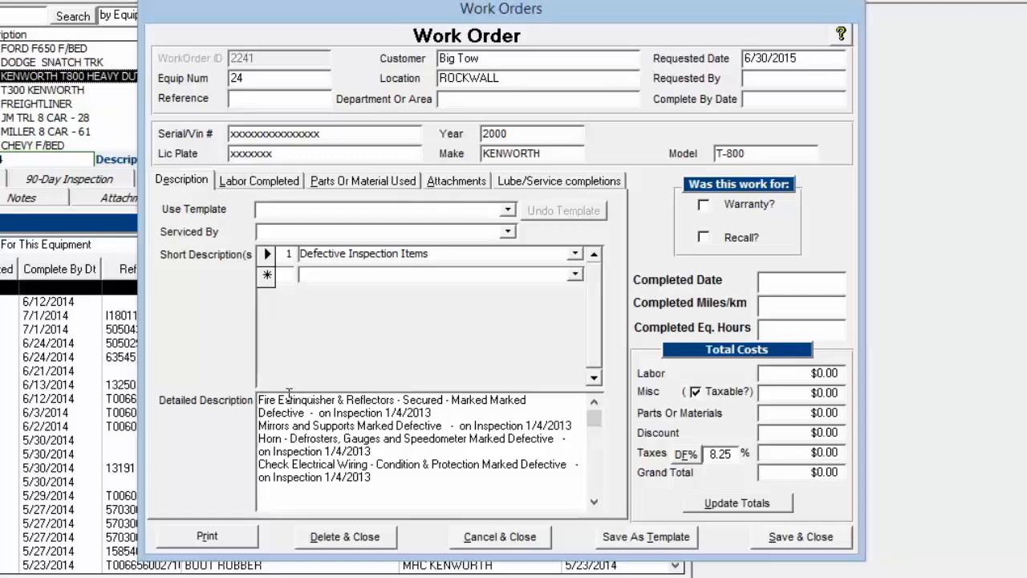
pyautogui.click(427, 253)
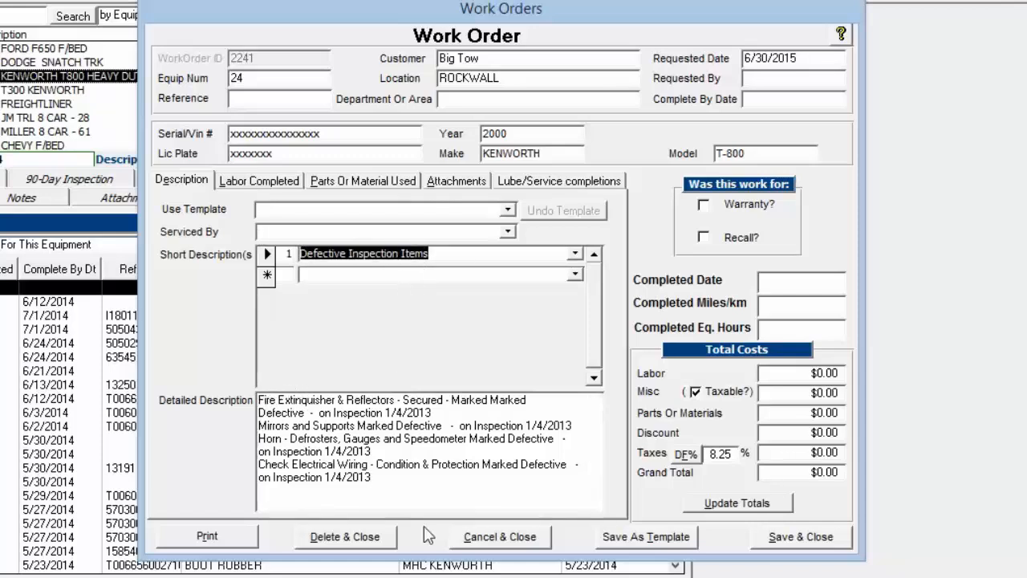
# - Preview the printout of the Defective Inspection Items work order, close it and highlight the whole detailed description
pyautogui.click(209, 540)
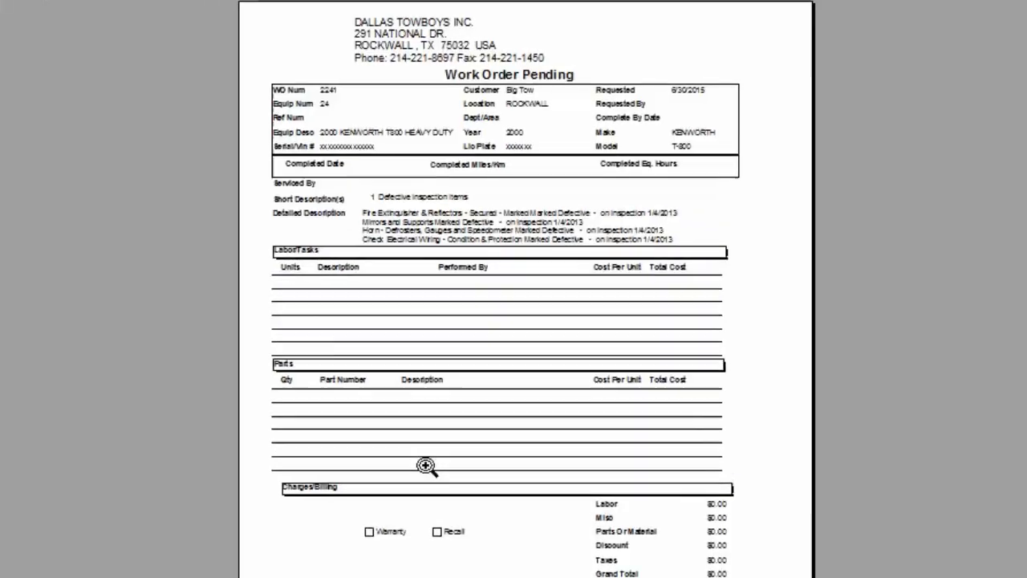
pyautogui.click(401, 293)
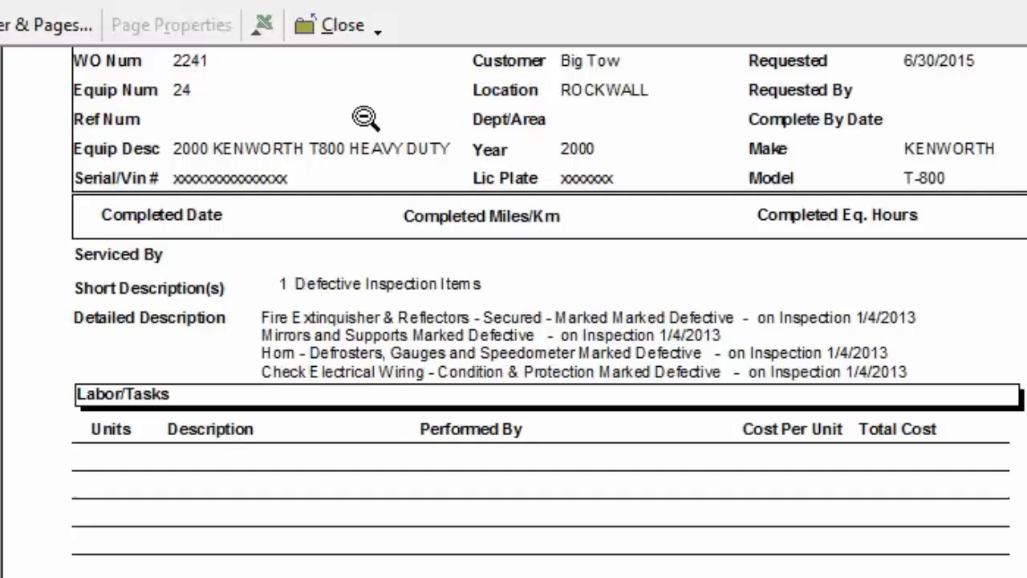
pyautogui.click(337, 24)
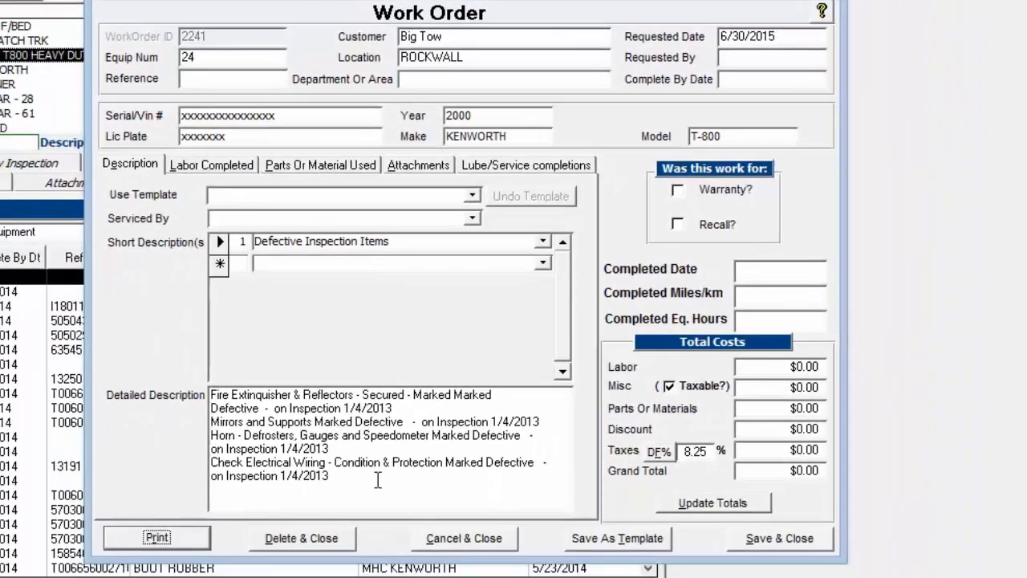
pyautogui.moveTo(351, 571); pyautogui.dragTo(140, 469)
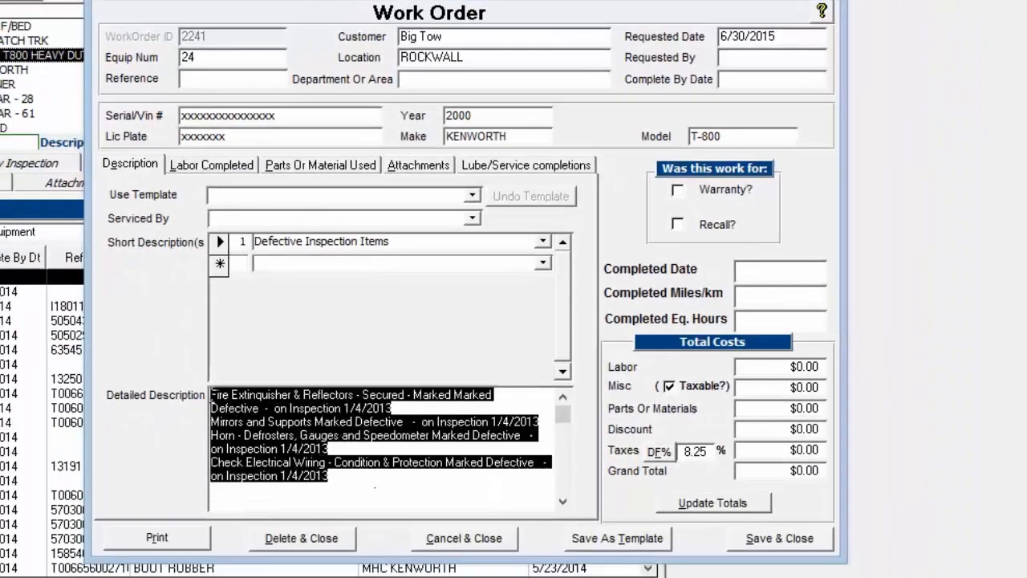